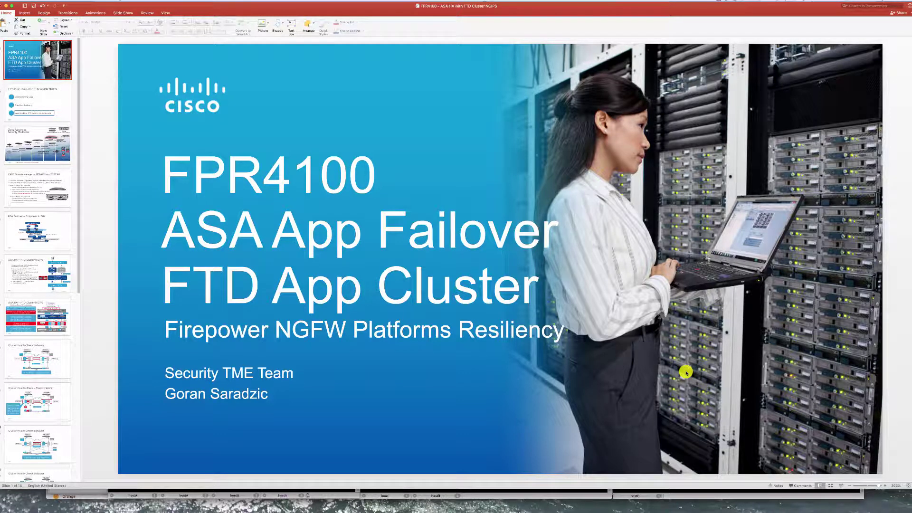
Step: Go to slide 2, the agenda for 'FPR4100 – ASA HA + FTD Cluster NGIPS'
{"action": "left_click", "coordinate": [28, 112]}
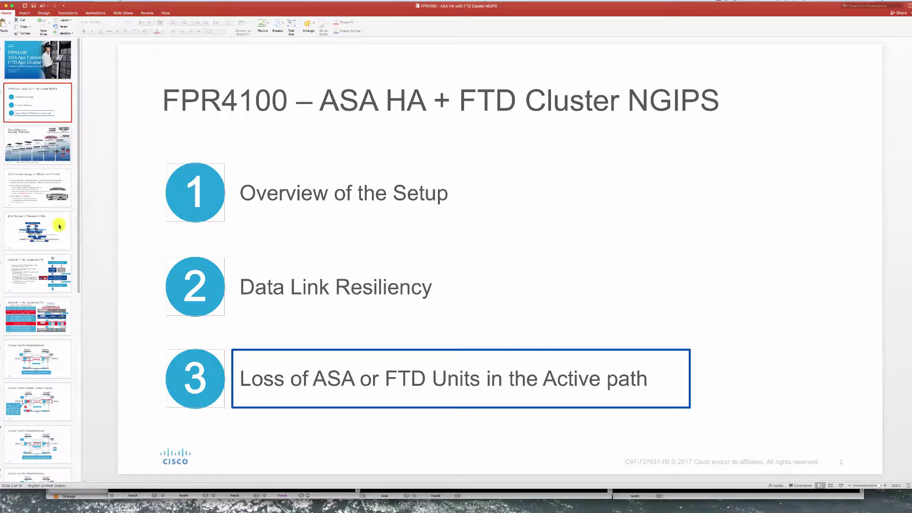
Step: Step through the ASA Failover – Firepower 4150s and Cluster Health-Check Behavior slides to slide 10
{"action": "left_click", "coordinate": [45, 231]}
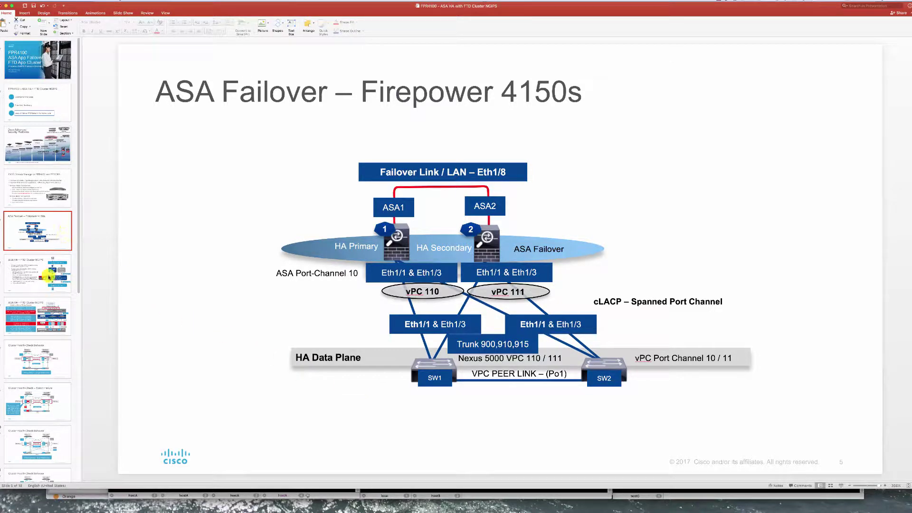
{"action": "left_click", "coordinate": [51, 363]}
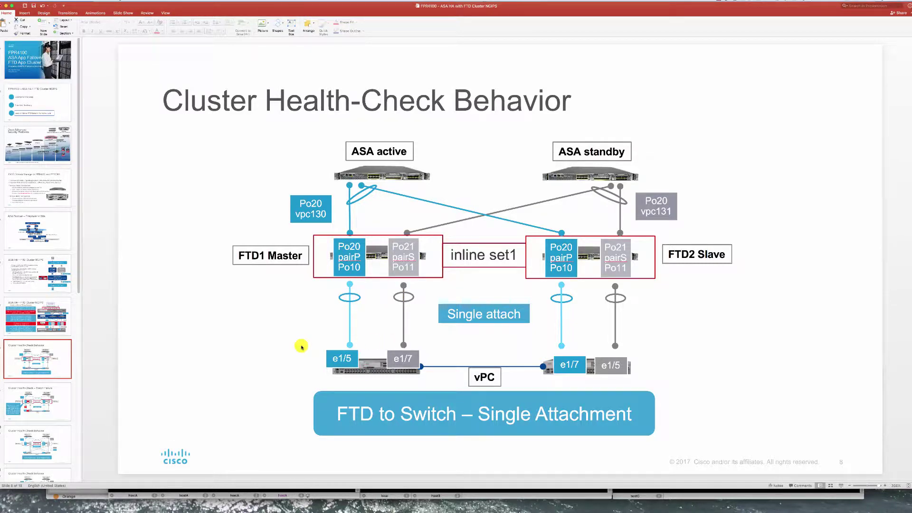
{"action": "left_click", "coordinate": [41, 441]}
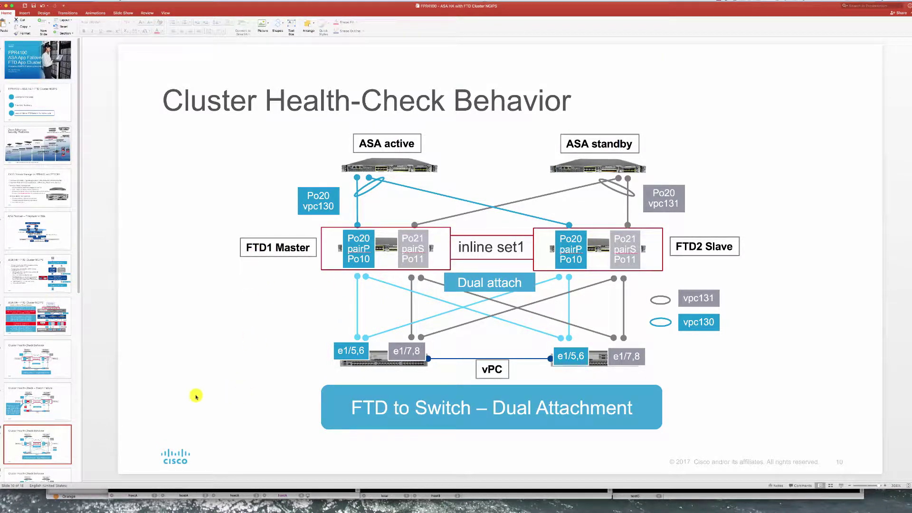
{"action": "scroll", "coordinate": [28, 420], "scroll_direction": "down", "scroll_amount": 1}
{"action": "scroll", "coordinate": [28, 420], "scroll_direction": "down", "scroll_amount": 10}
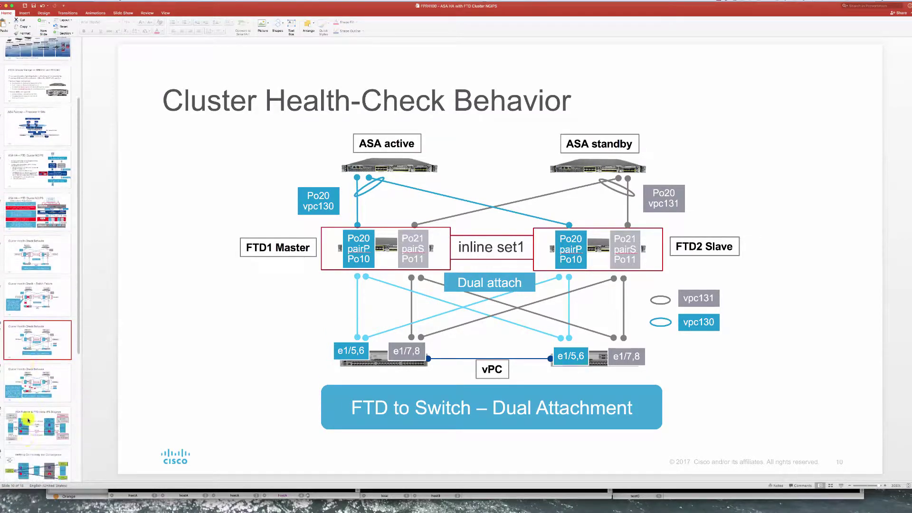
{"action": "scroll", "coordinate": [32, 447], "scroll_direction": "down", "scroll_amount": 7}
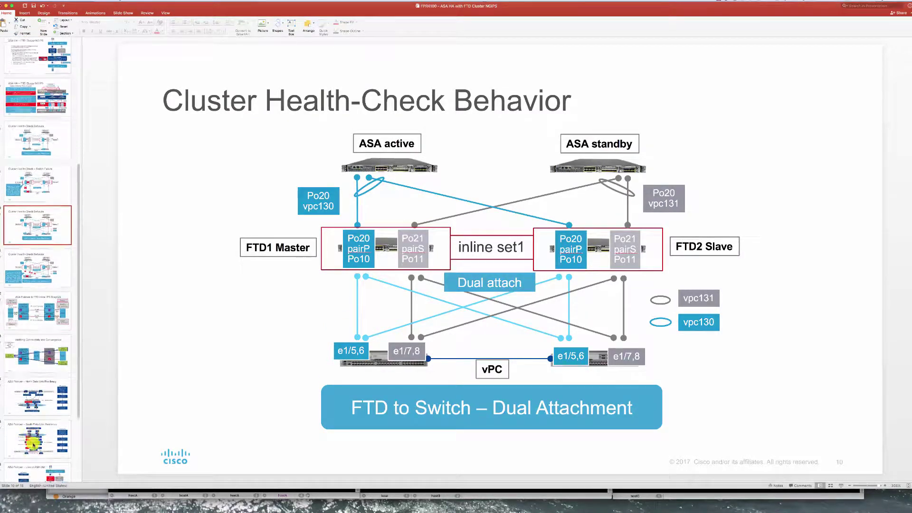
Step: Show the Verifying Connectivity slide, then the Loss of ASA Unit and Loss of FTD1 Unit test slides
{"action": "left_click", "coordinate": [33, 297]}
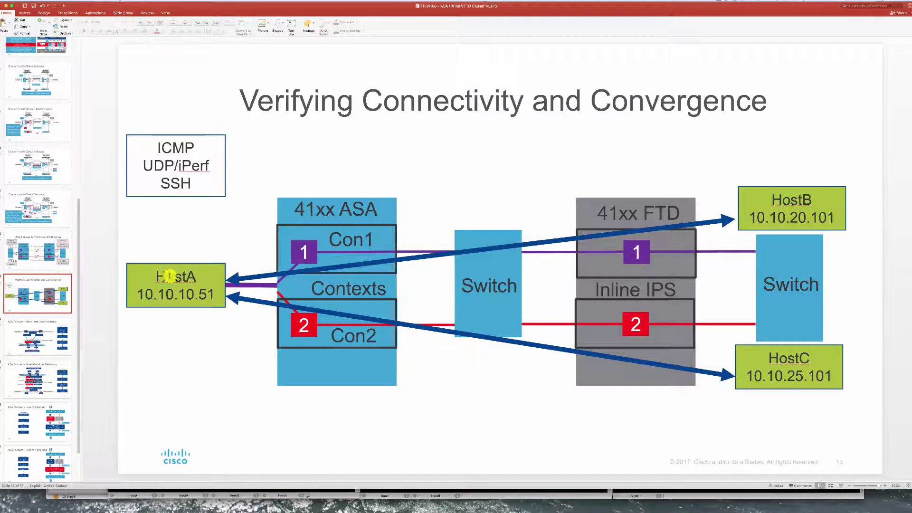
{"action": "scroll", "coordinate": [34, 418], "scroll_direction": "down", "scroll_amount": 3}
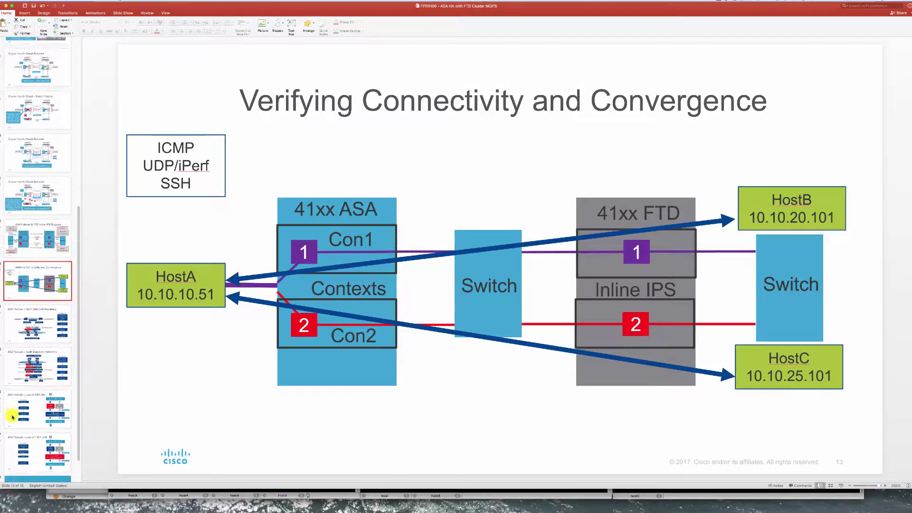
{"action": "left_click", "coordinate": [36, 375]}
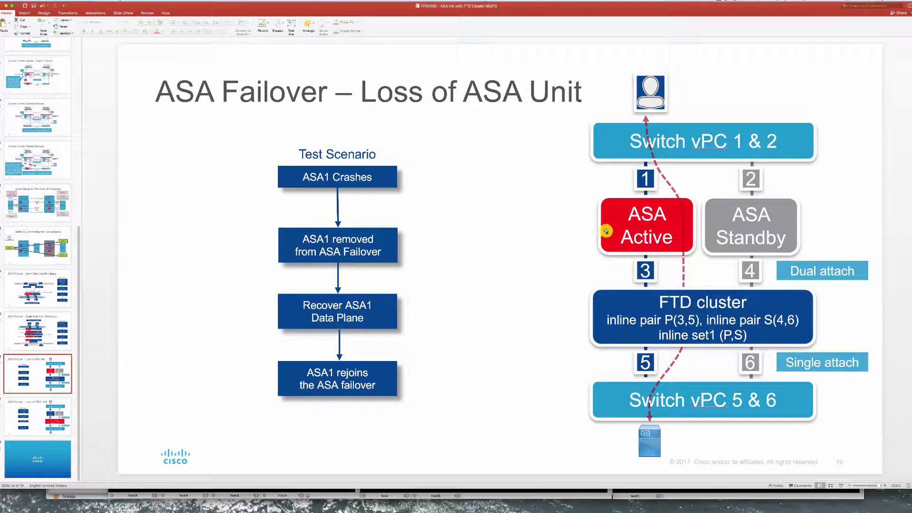
{"action": "left_click", "coordinate": [31, 412]}
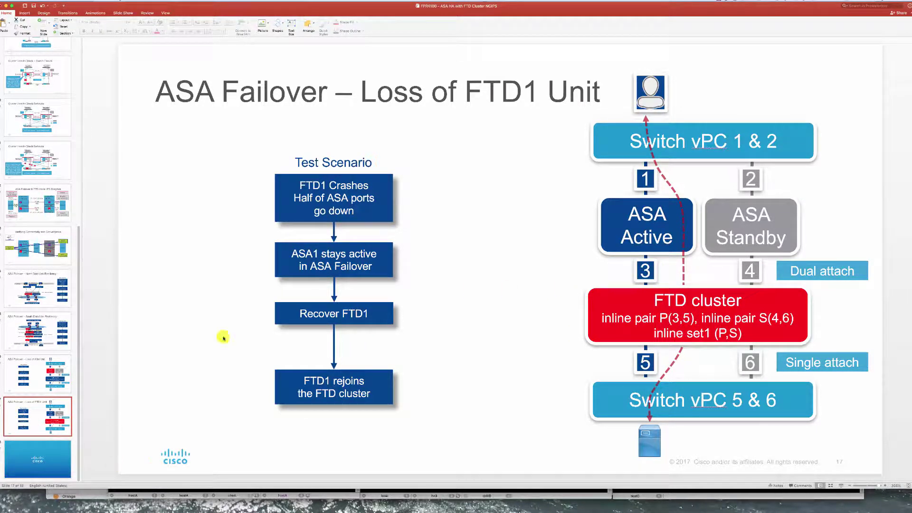
Step: In iTerm, show FTD2's cluster membership with 'sh clu inf'
{"action": "key", "text": "super+Tab"}
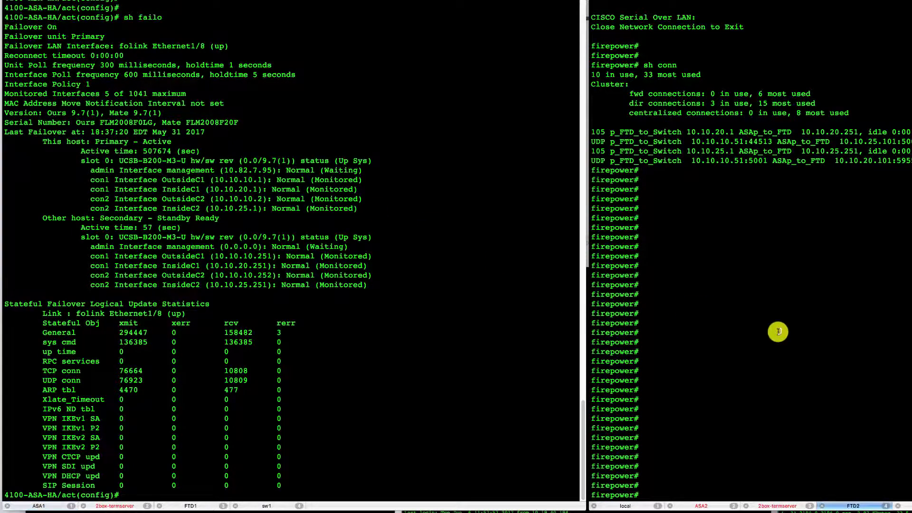
{"action": "left_click", "coordinate": [778, 331]}
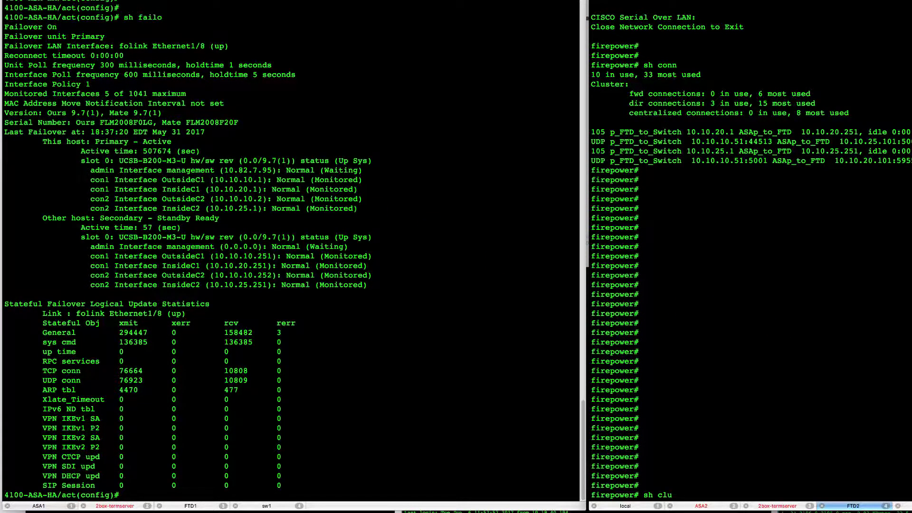
{"action": "key", "text": "Return"}
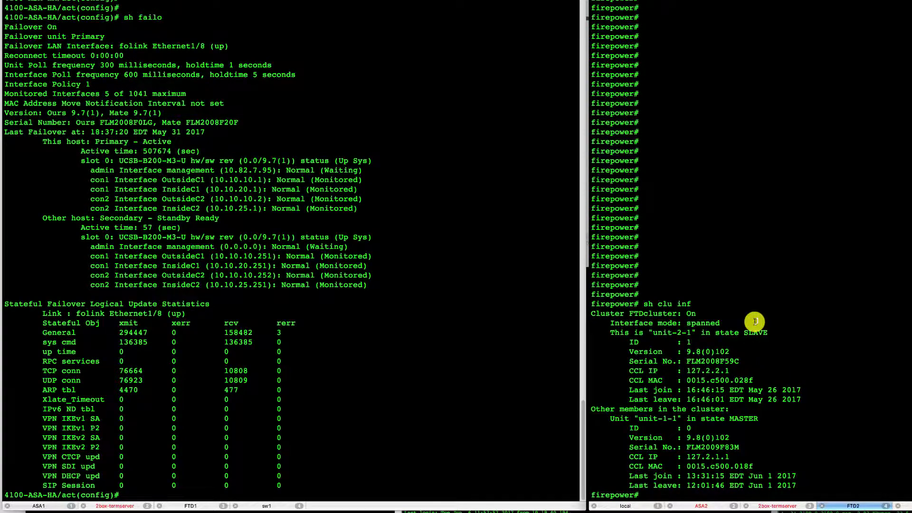
Step: Switch ASA1 into context con1 with 'changeto c con1' and list its connections with 'sh conn'
{"action": "left_click", "coordinate": [275, 489]}
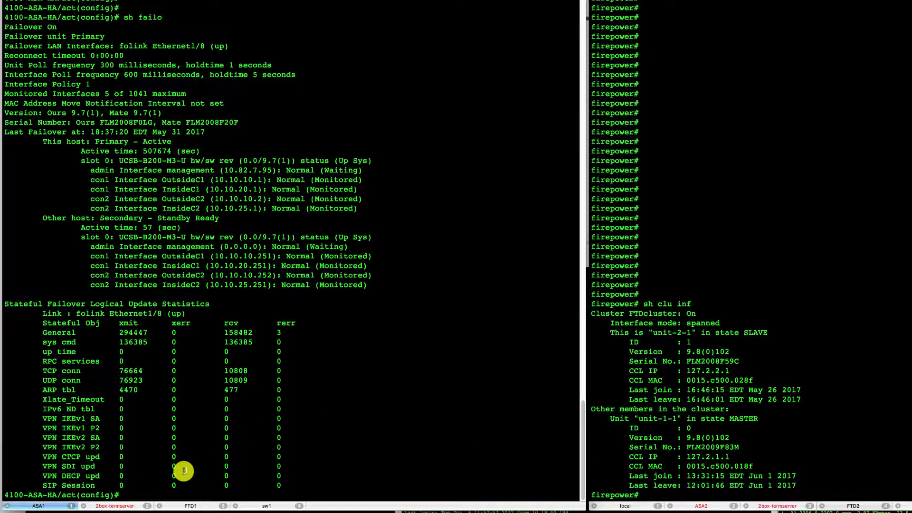
{"action": "type", "text": "cha"}
{"action": "key", "text": "Tab"}
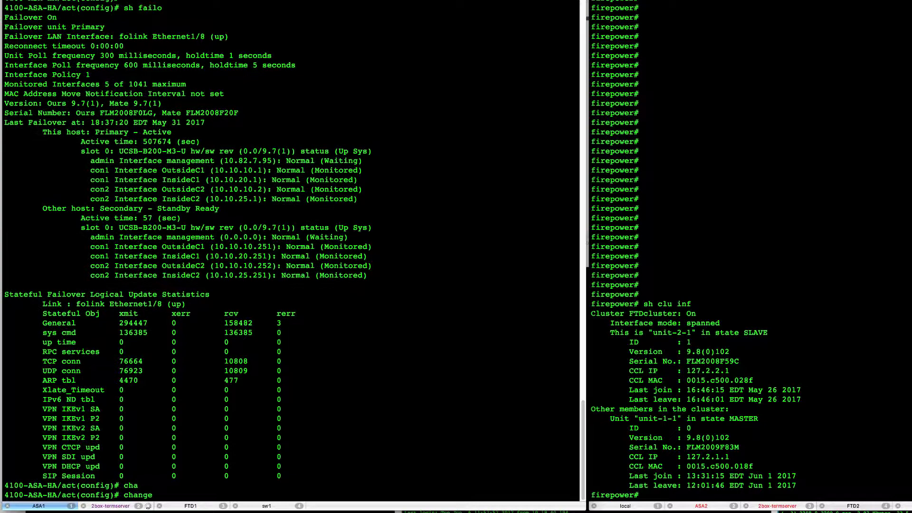
{"action": "type", "text": "t c con1"}
{"action": "key", "text": "Return"}
{"action": "type", "text": "sh"}
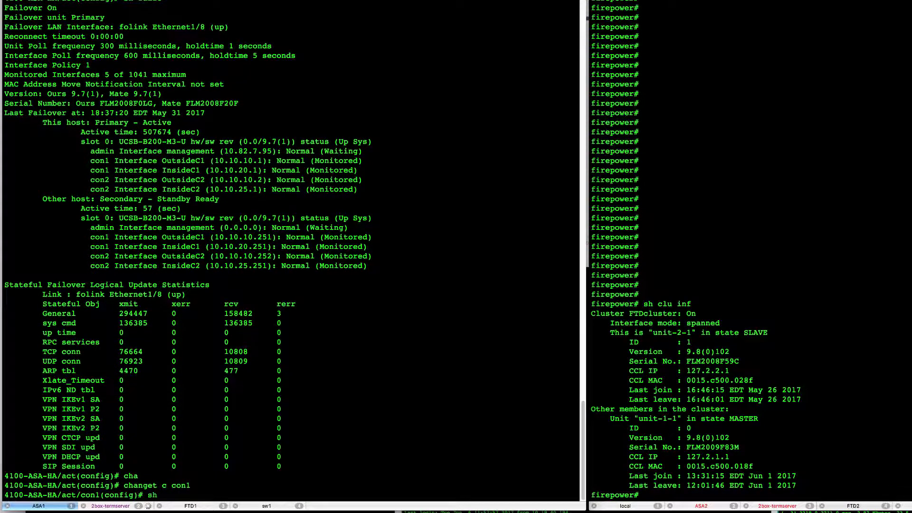
{"action": "type", "text": " conn"}
{"action": "key", "text": "Return"}
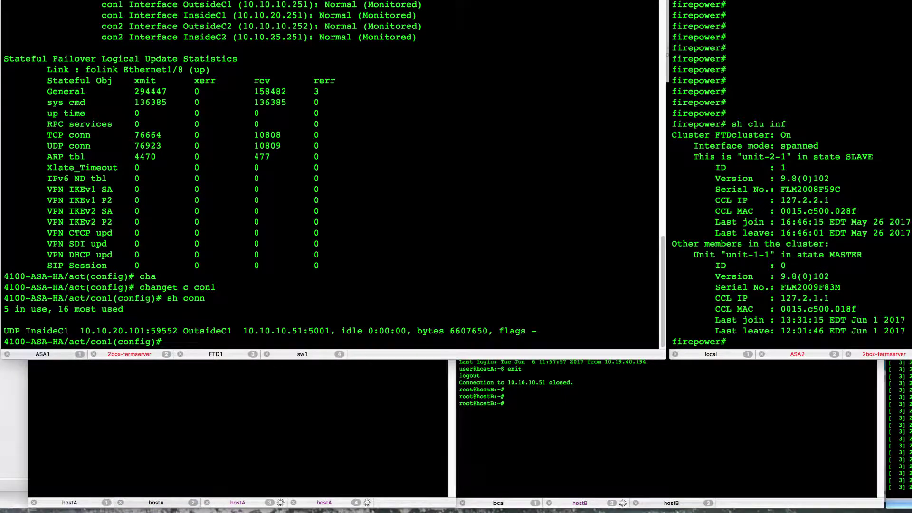
Step: Restart the ssh session from hostB to hostA and submit the login password
{"action": "left_click", "coordinate": [366, 317]}
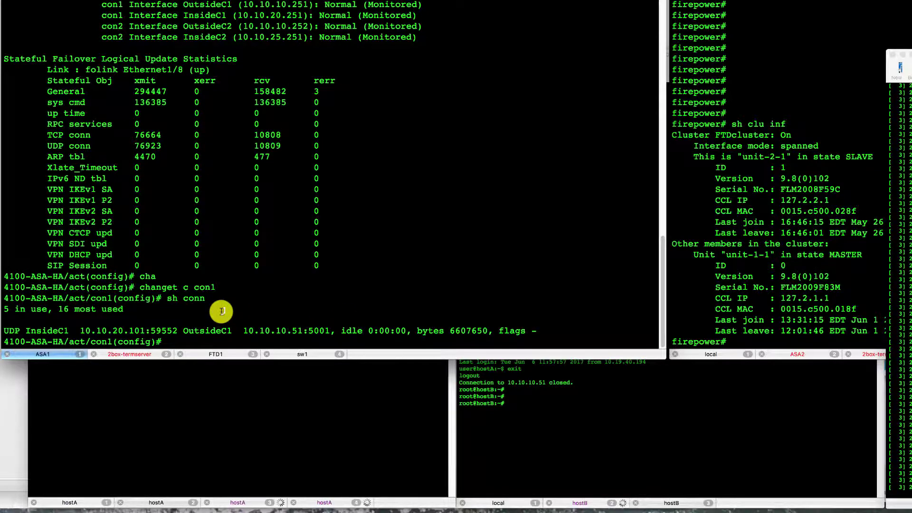
{"action": "left_click", "coordinate": [530, 433]}
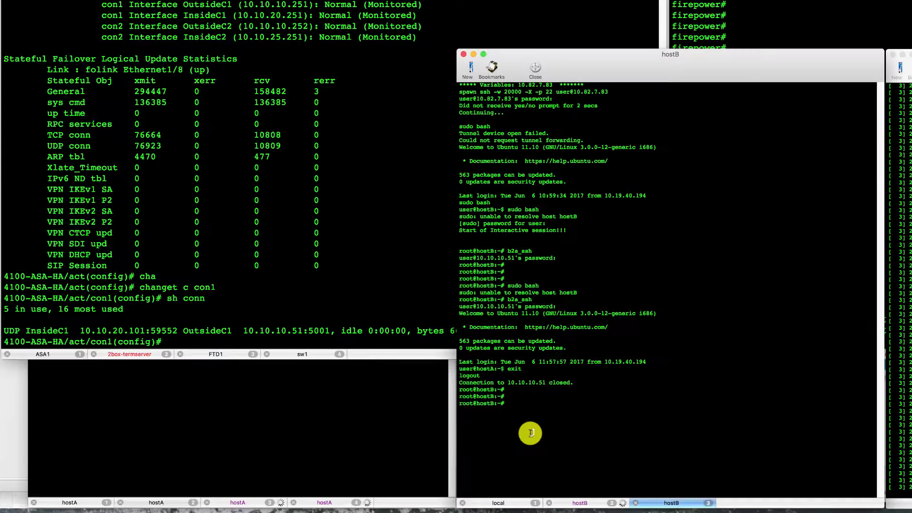
{"action": "key", "text": "Up"}
{"action": "key", "text": "Return"}
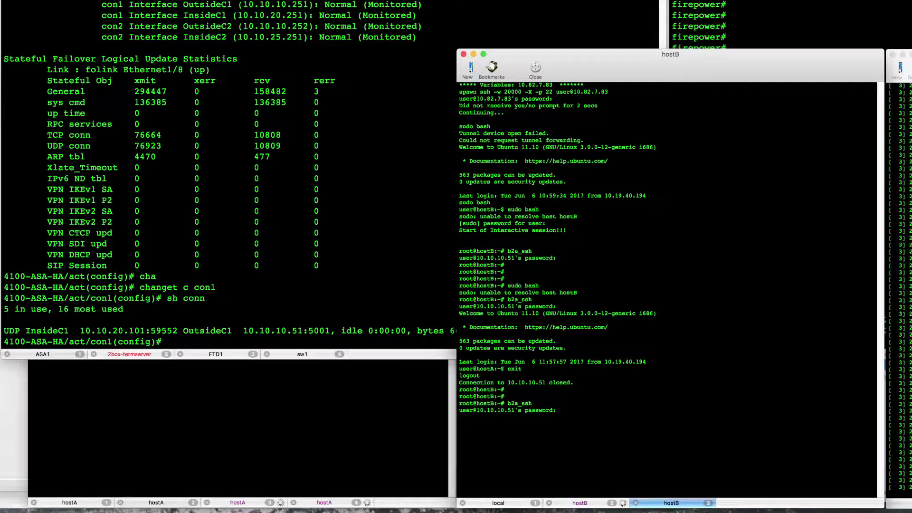
{"action": "key", "text": "Return"}
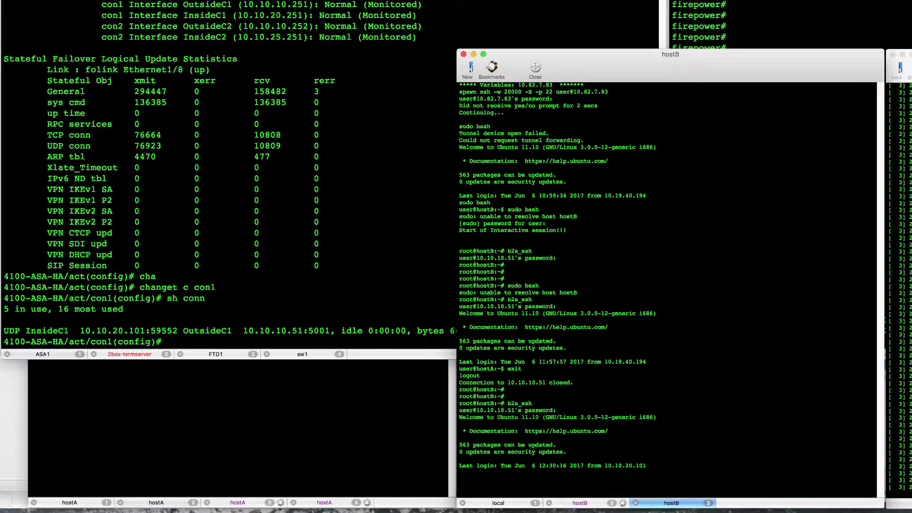
Step: Rerun 'sh conn' in ASA1's con1 context to check the test flows
{"action": "left_click", "coordinate": [360, 304]}
{"action": "key", "text": "Up"}
{"action": "key", "text": "Return"}
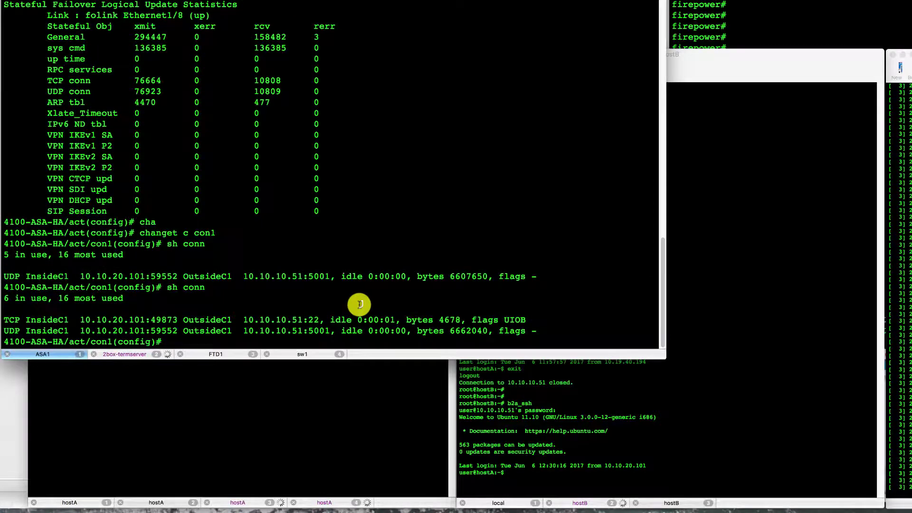
{"action": "left_click", "coordinate": [351, 426]}
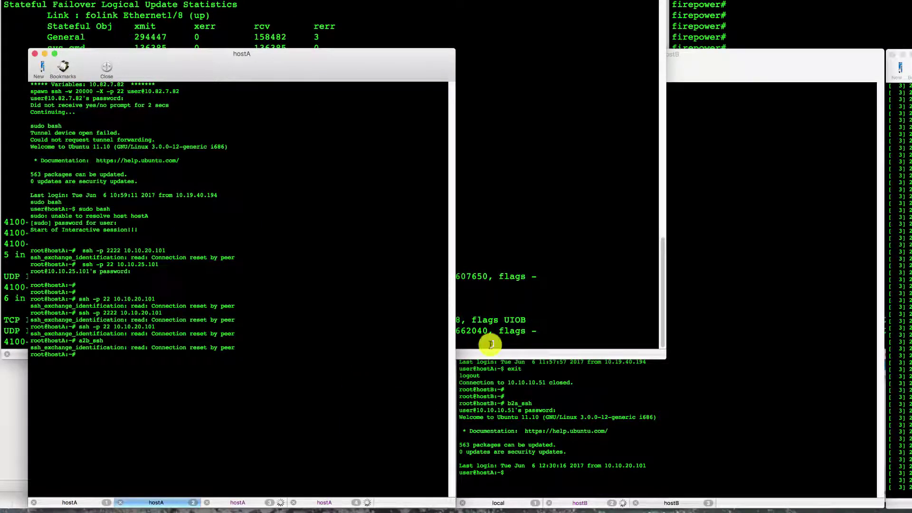
{"action": "left_click", "coordinate": [548, 296]}
Step: Switch ASA1 to context con2 with 'changeto c con2' and list its connections
{"action": "type", "text": "sh failo"}
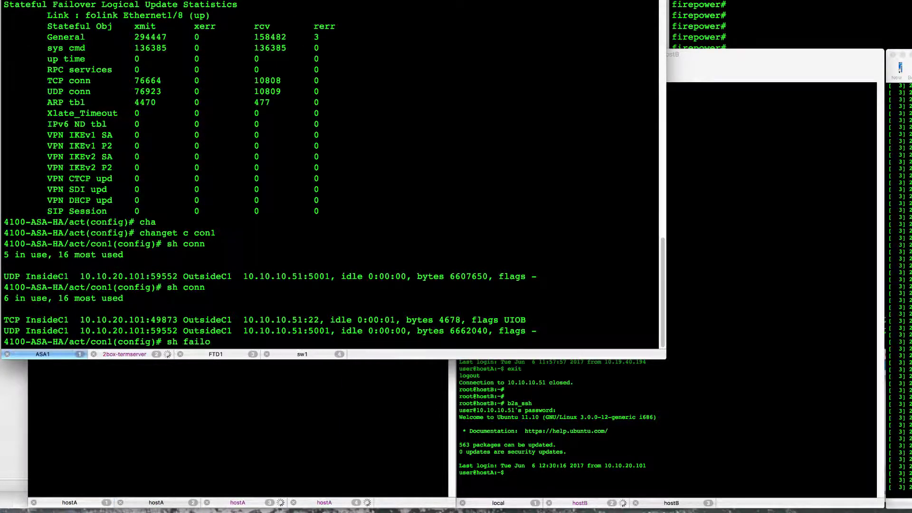
{"action": "key", "text": "BackSpace"}
{"action": "key", "text": "BackSpace"}
{"action": "key", "text": "BackSpace"}
{"action": "key", "text": "BackSpace"}
{"action": "key", "text": "BackSpace"}
{"action": "key", "text": "BackSpace"}
{"action": "key", "text": "BackSpace"}
{"action": "key", "text": "BackSpace"}
{"action": "type", "text": "changet c con2"}
{"action": "key", "text": "Return"}
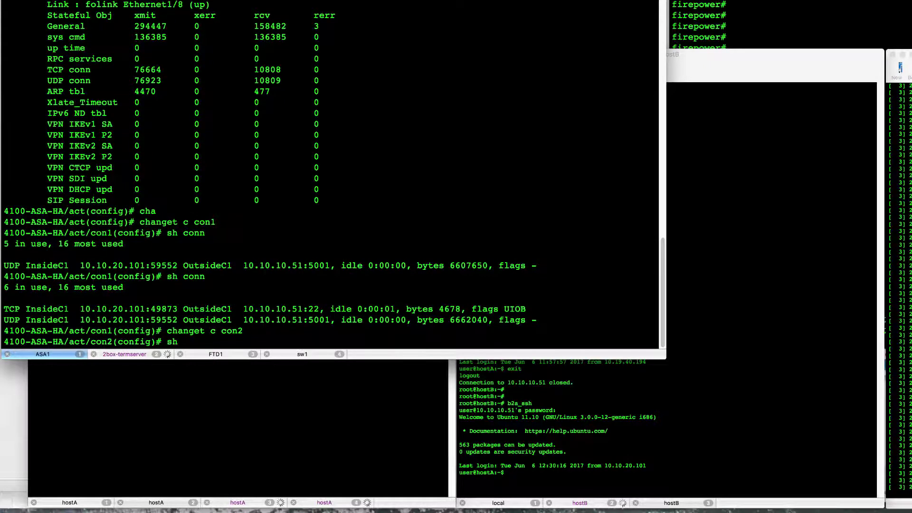
{"action": "type", "text": "sh conn"}
{"action": "key", "text": "Return"}
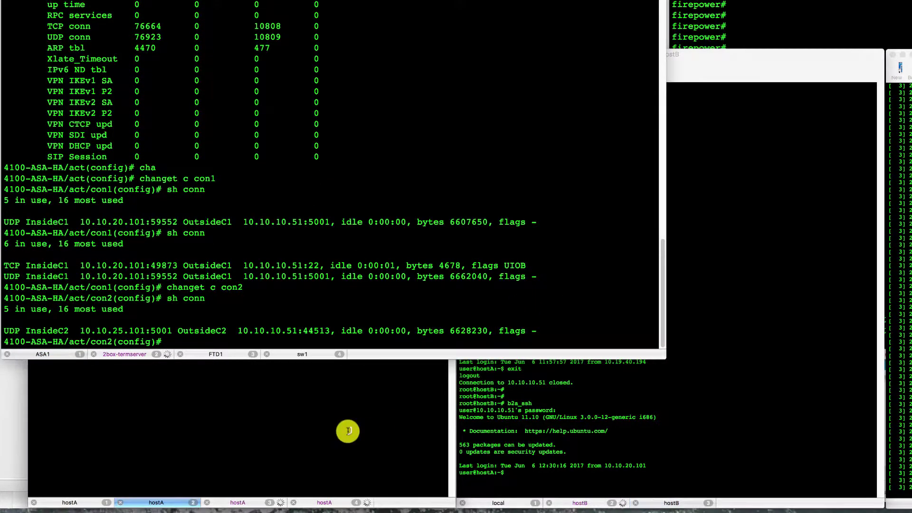
Step: Rerun the previous ssh command on hostA to create a new test flow
{"action": "left_click", "coordinate": [347, 431]}
{"action": "key", "text": "Up"}
{"action": "key", "text": "Return"}
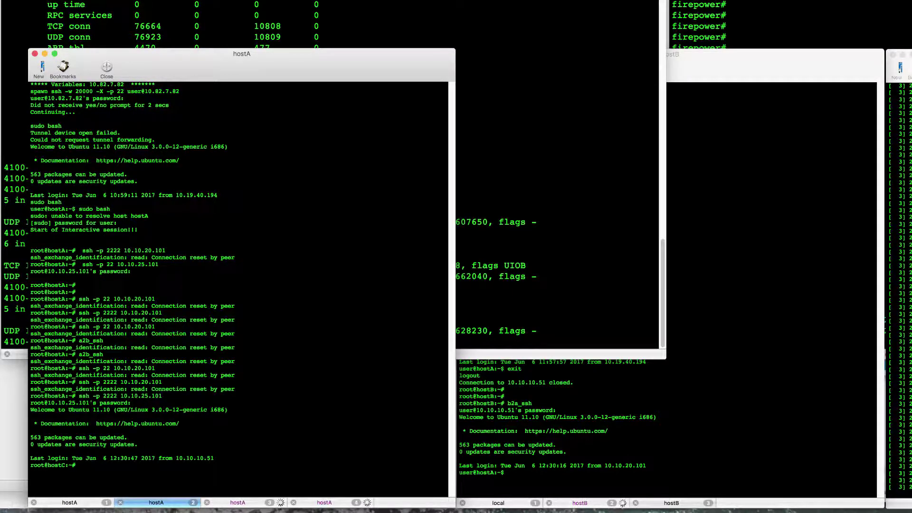
{"action": "left_click", "coordinate": [516, 270]}
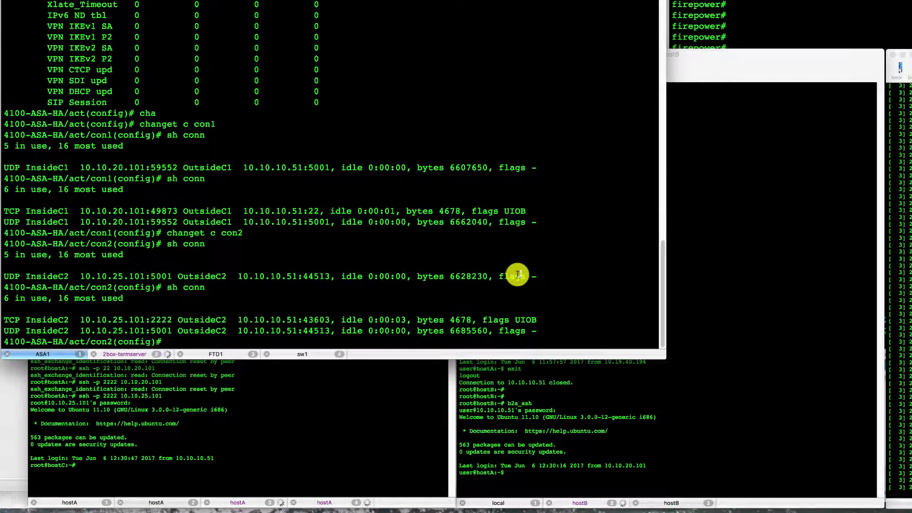
Step: Check hostA's running iperf stream and the FTD cluster session output
{"action": "left_click", "coordinate": [398, 414]}
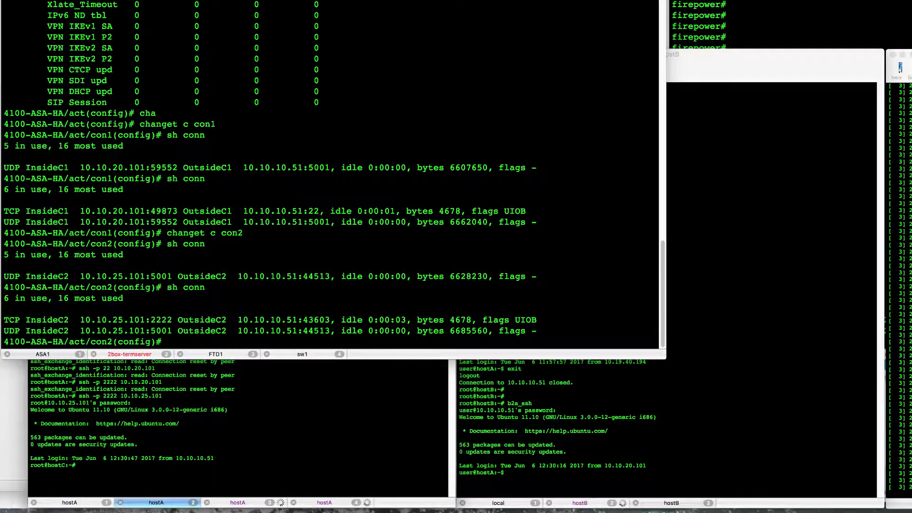
{"action": "left_click", "coordinate": [315, 501]}
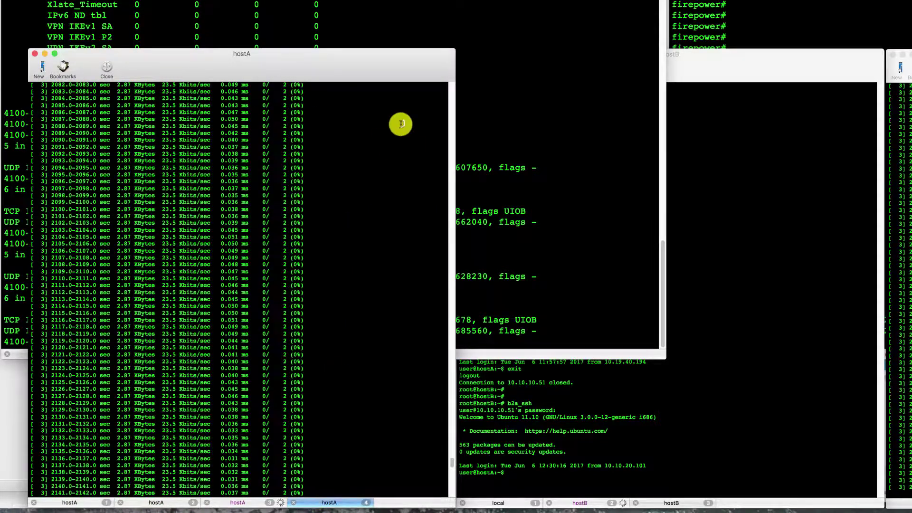
{"action": "left_click", "coordinate": [478, 133]}
{"action": "left_click", "coordinate": [676, 43]}
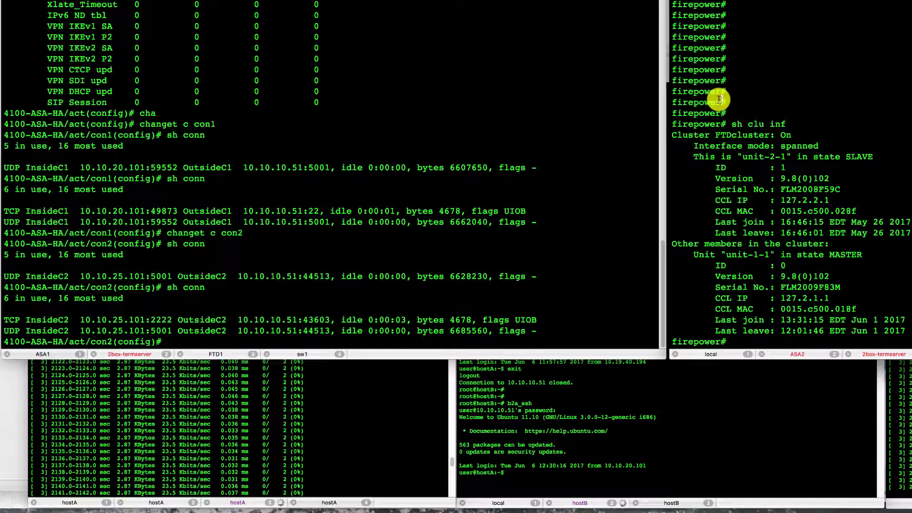
{"action": "left_click", "coordinate": [362, 147]}
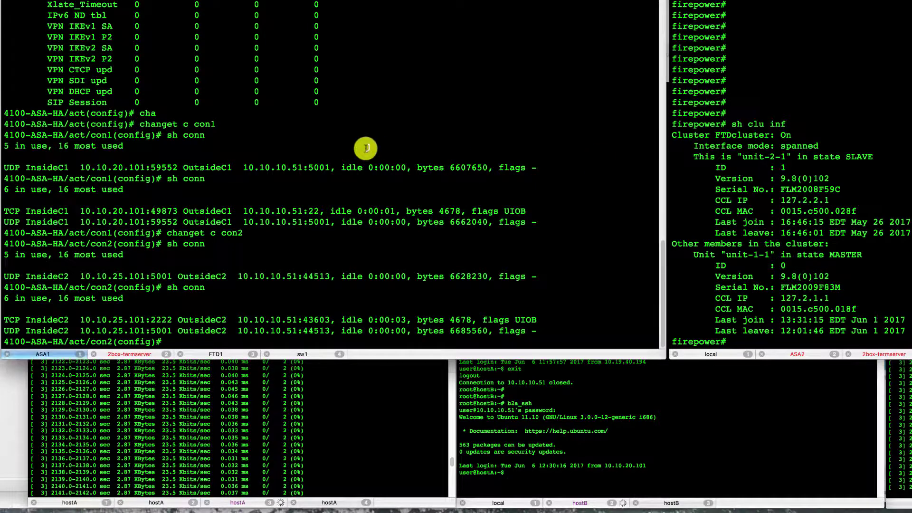
Step: Run 'sh port-channel summary' on sw1 and sw2, showing Po20 and Po22 down
{"action": "left_click", "coordinate": [295, 355]}
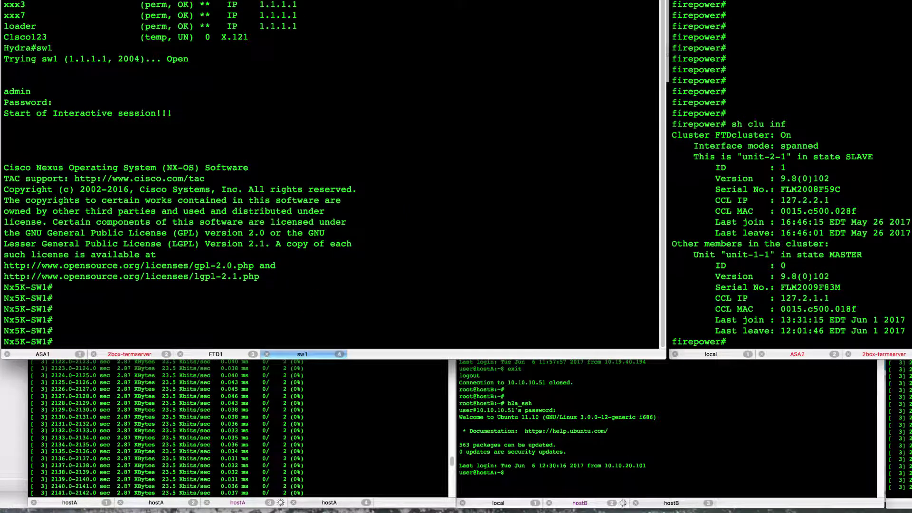
{"action": "type", "text": "sh port"}
{"action": "key", "text": "Tab"}
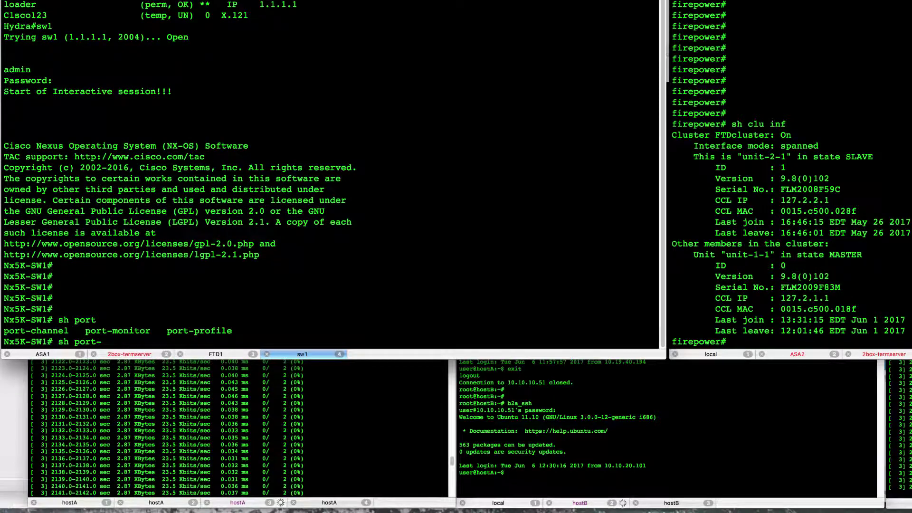
{"action": "type", "text": "c s"}
{"action": "key", "text": "Return"}
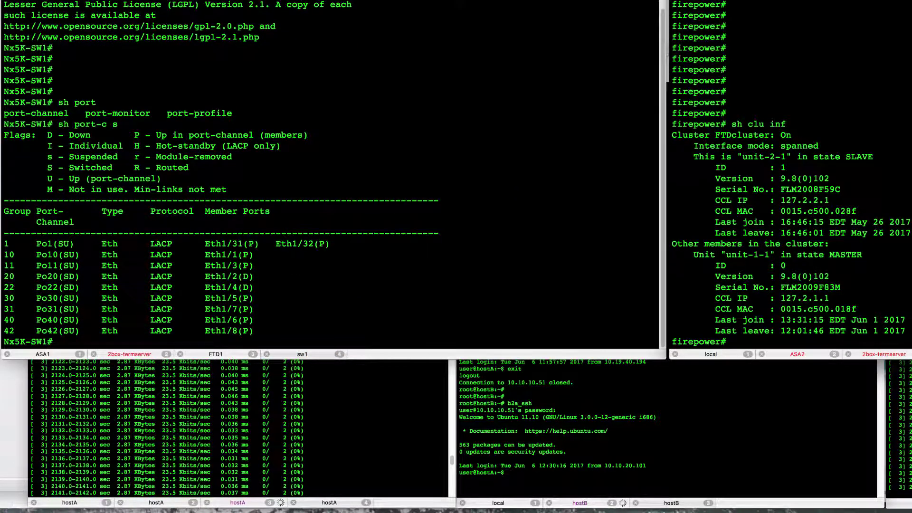
{"action": "key", "text": "super+4"}
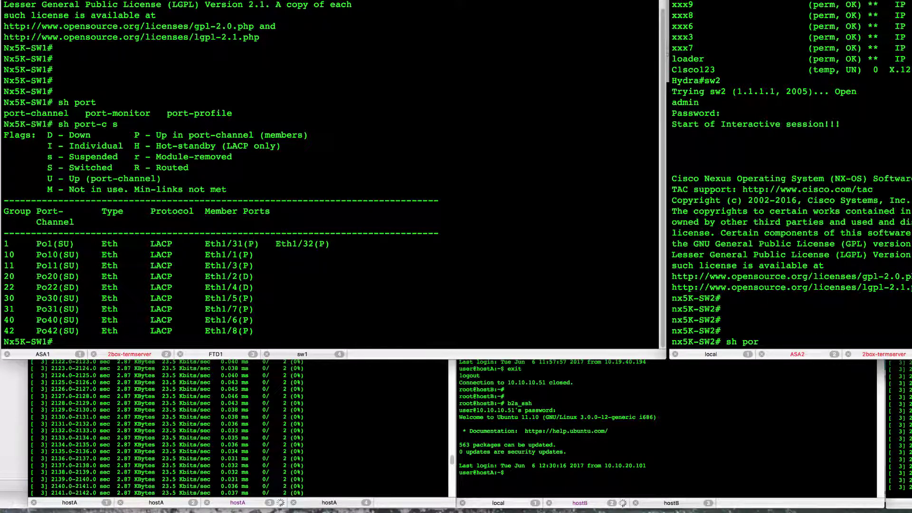
{"action": "type", "text": "m"}
{"action": "key", "text": "Return"}
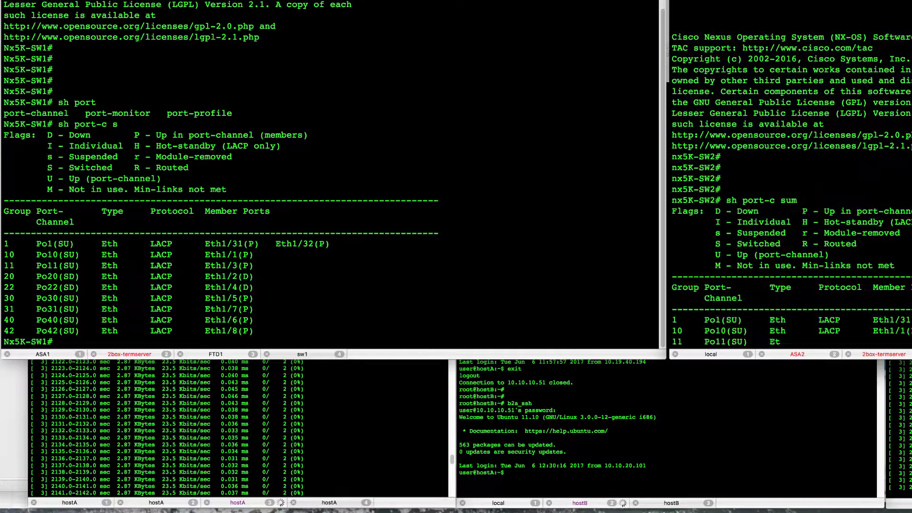
{"action": "left_click", "coordinate": [187, 293]}
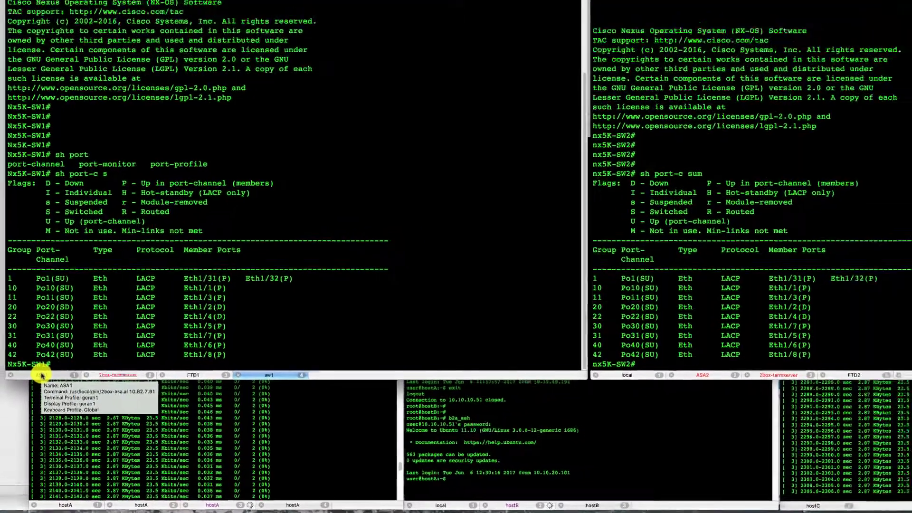
Step: Move ASA1 to the system context with 'changeto sys' and save all contexts with 'wr mem all'
{"action": "left_click", "coordinate": [43, 354]}
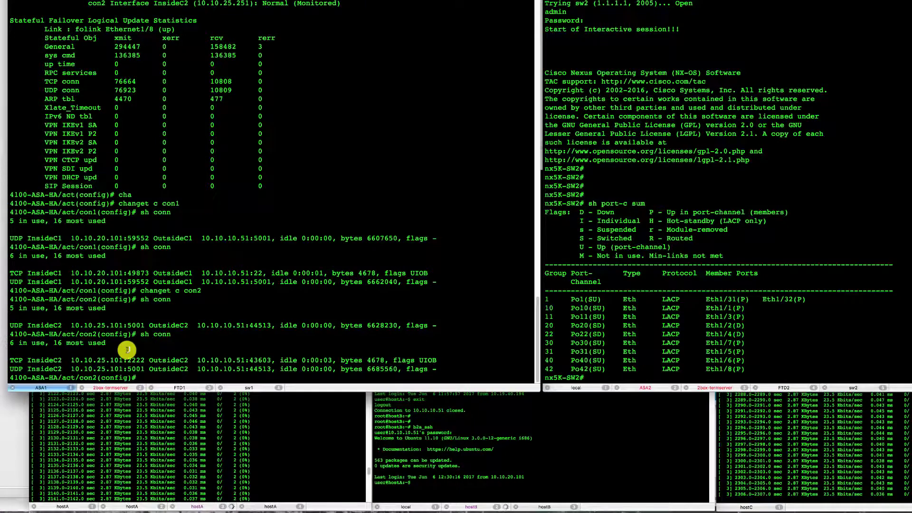
{"action": "type", "text": "cha"}
{"action": "key", "text": "Tab"}
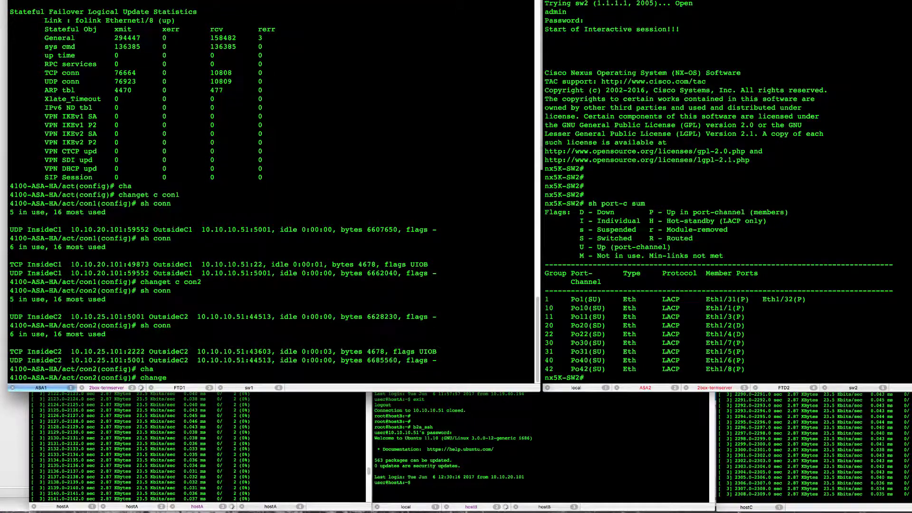
{"action": "type", "text": "t sys"}
{"action": "key", "text": "Return"}
{"action": "type", "text": "wr"}
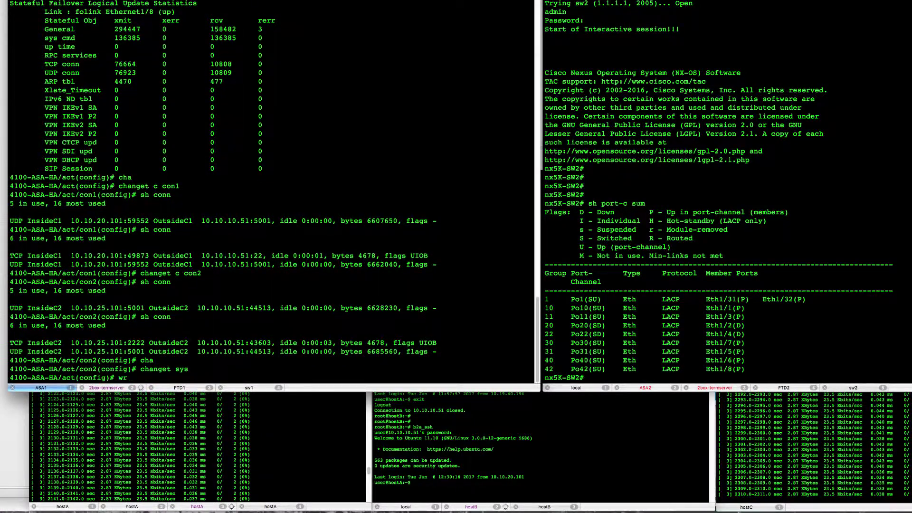
{"action": "type", "text": " mem"}
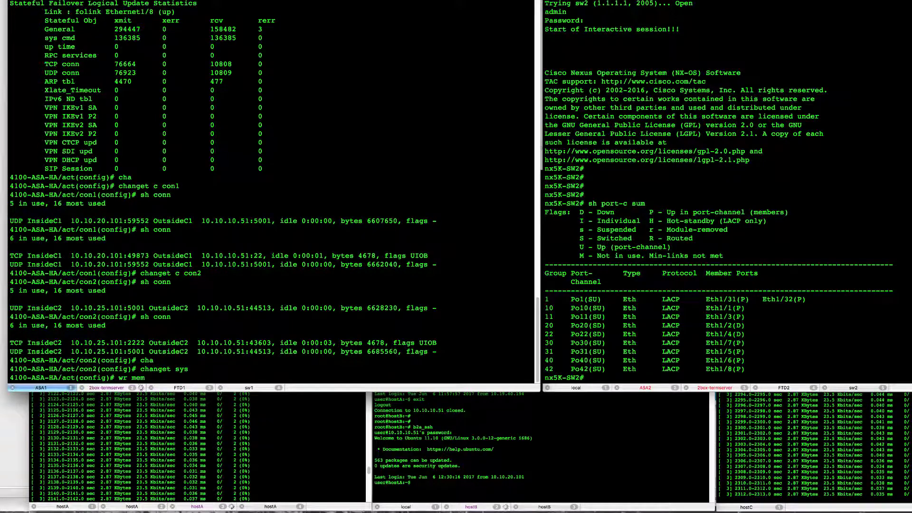
{"action": "type", "text": " all"}
{"action": "key", "text": "Return"}
{"action": "key", "text": "Return"}
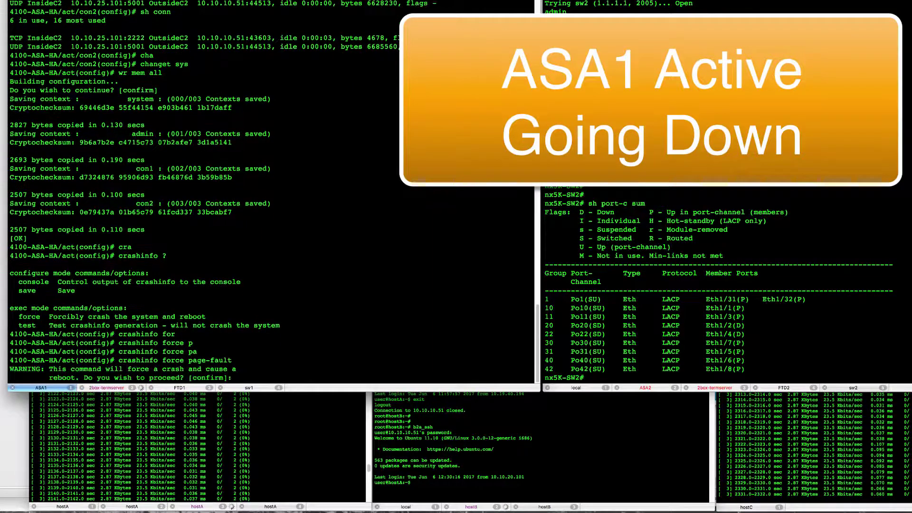
Step: Confirm the ASA1 forced crash and watch ASA2 report switching to active
{"action": "key", "text": "Return"}
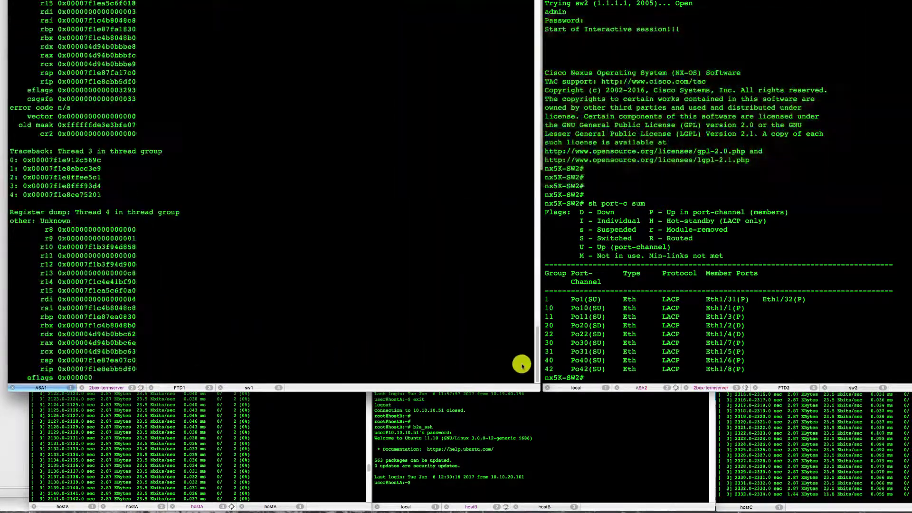
{"action": "left_click", "coordinate": [630, 378]}
{"action": "left_click", "coordinate": [632, 387]}
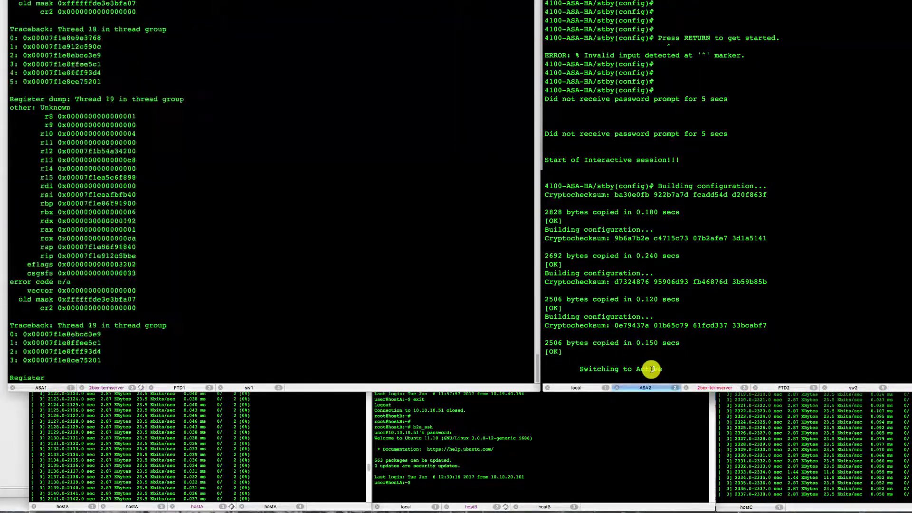
{"action": "left_click", "coordinate": [890, 463]}
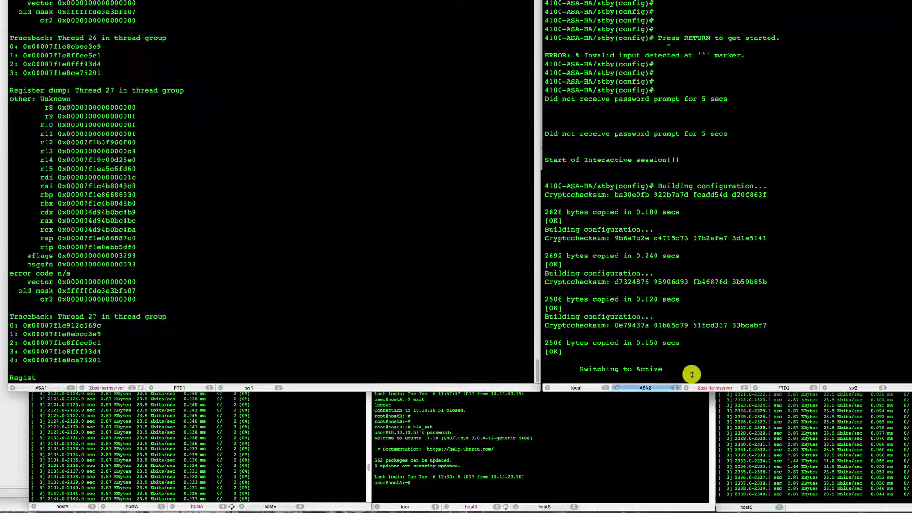
Step: Review hostA's iperf streams, marking the rows where packets were lost
{"action": "left_click", "coordinate": [665, 415]}
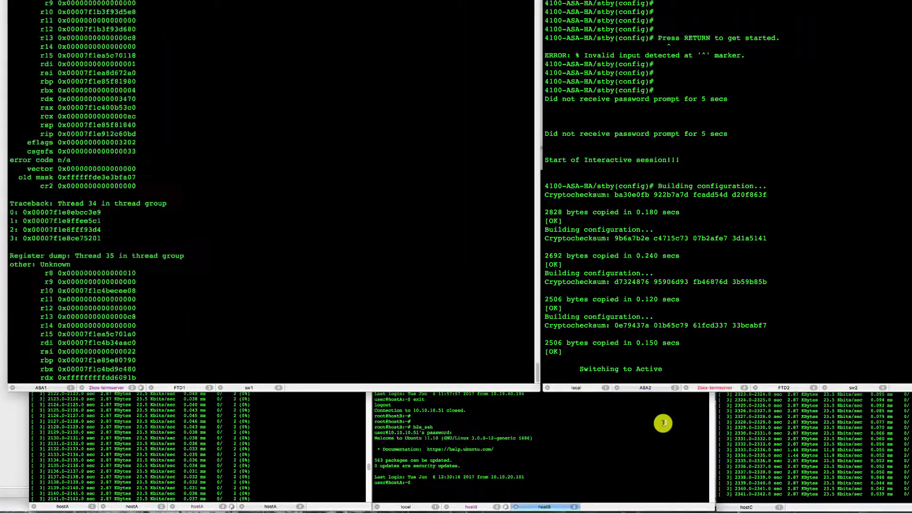
{"action": "left_click", "coordinate": [663, 423]}
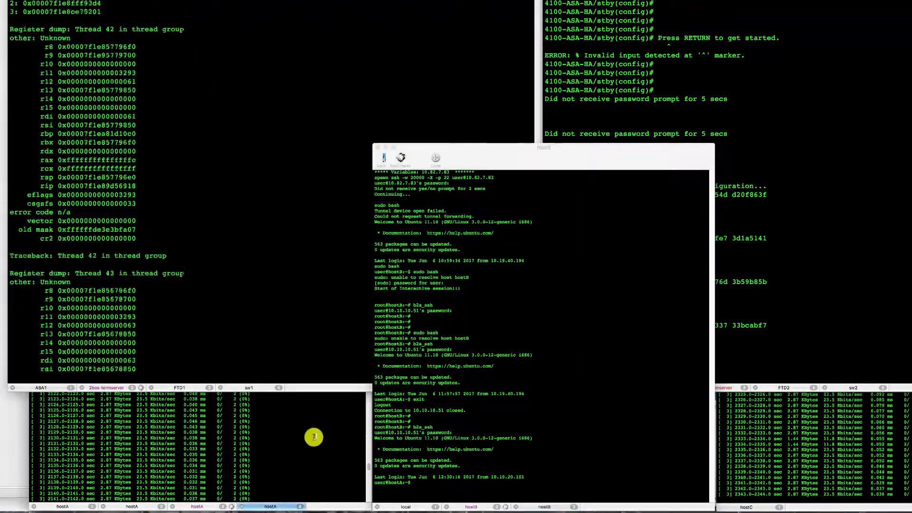
{"action": "left_click", "coordinate": [313, 436]}
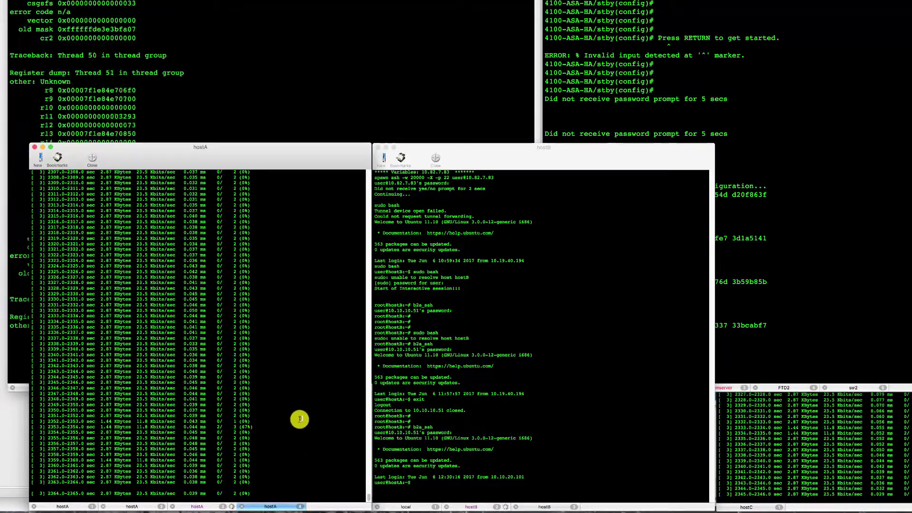
{"action": "left_click_drag", "start_coordinate": [301, 428], "coordinate": [301, 405]}
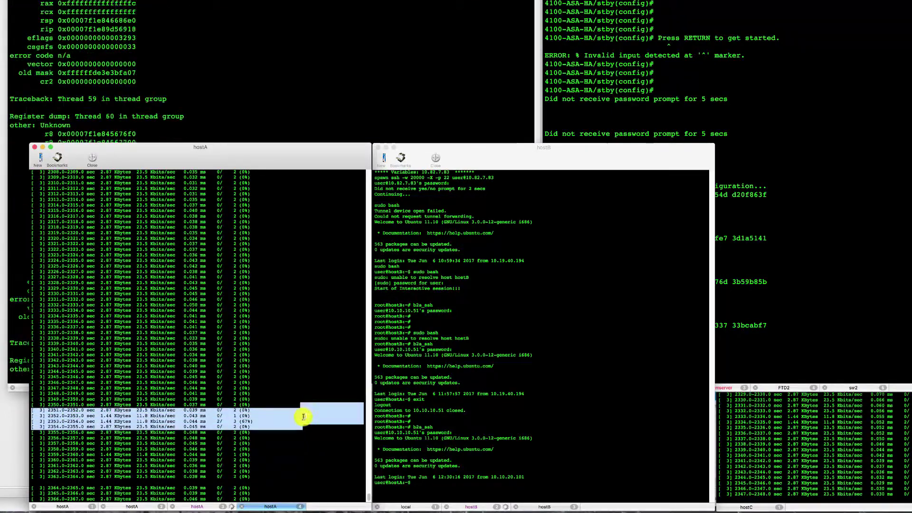
{"action": "left_click", "coordinate": [303, 417]}
{"action": "left_click", "coordinate": [192, 507]}
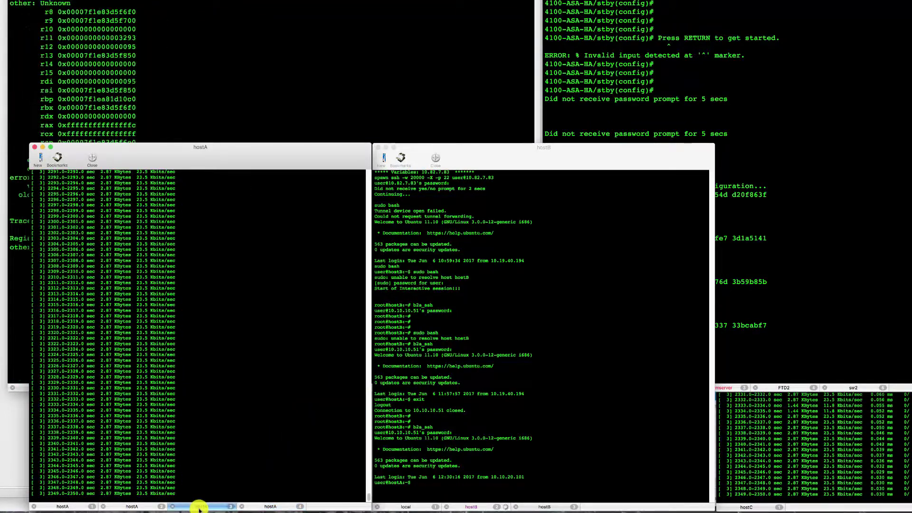
{"action": "left_click", "coordinate": [52, 508]}
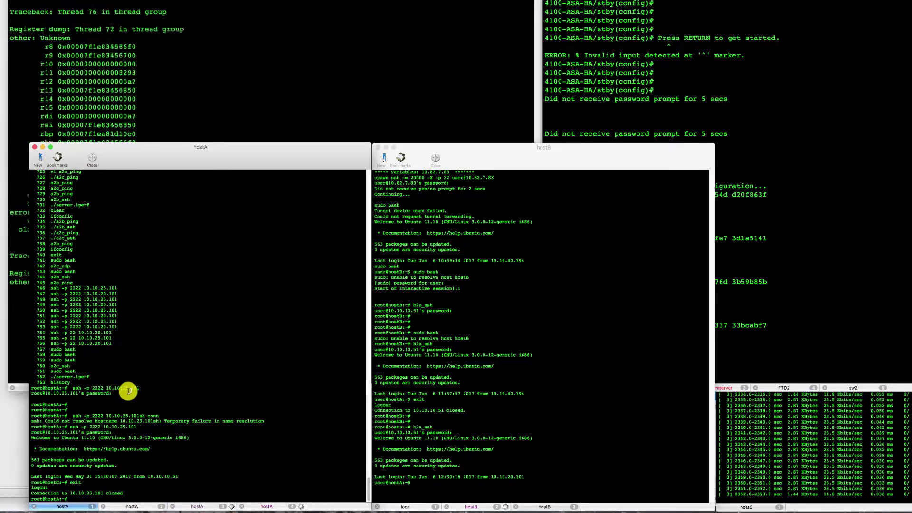
{"action": "left_click", "coordinate": [127, 507]}
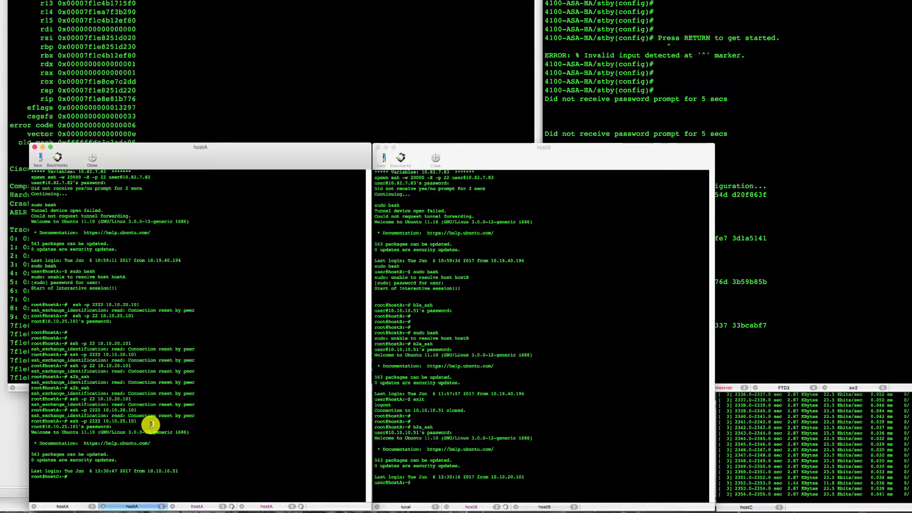
Step: Start top process monitors with a 0.5-second refresh on hostA and hostB
{"action": "type", "text": "top"}
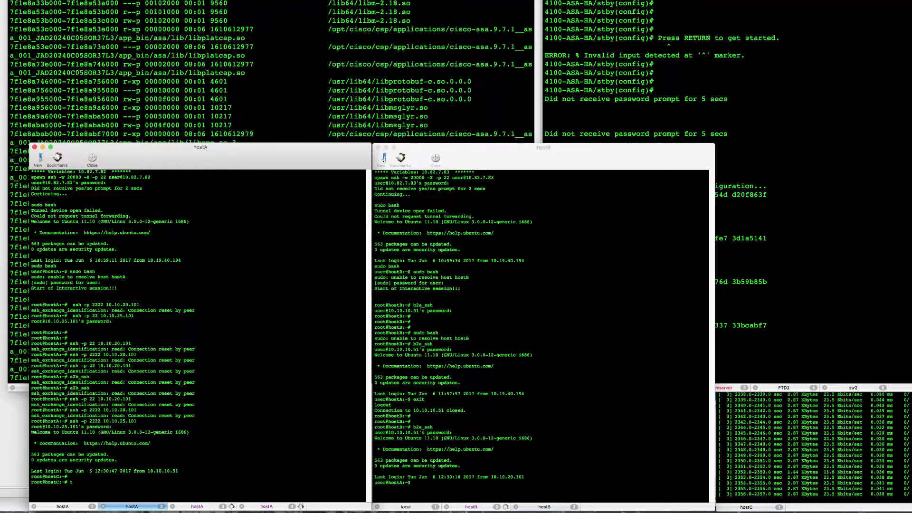
{"action": "type", "text": " -d 0.5"}
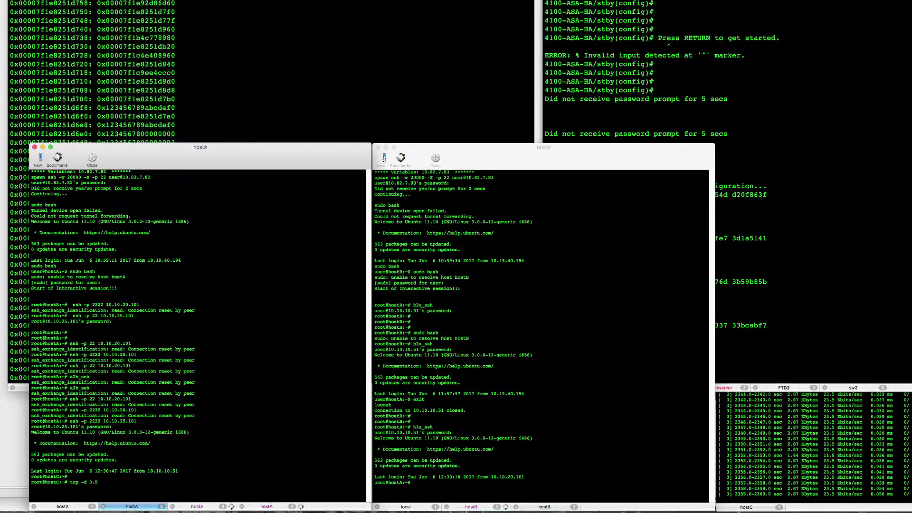
{"action": "key", "text": "Return"}
{"action": "left_click", "coordinate": [173, 433]}
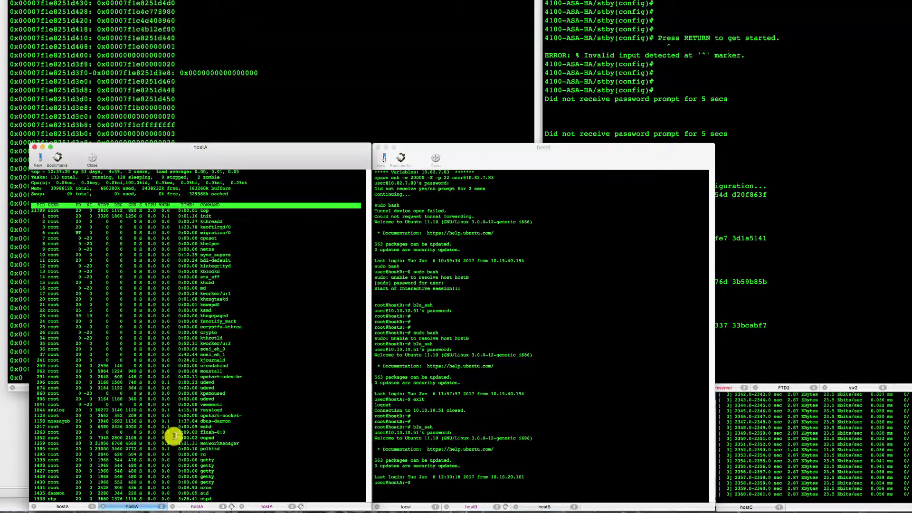
{"action": "left_click", "coordinate": [545, 506]}
{"action": "type", "text": "top -d 0."}
{"action": "key", "text": "Return"}
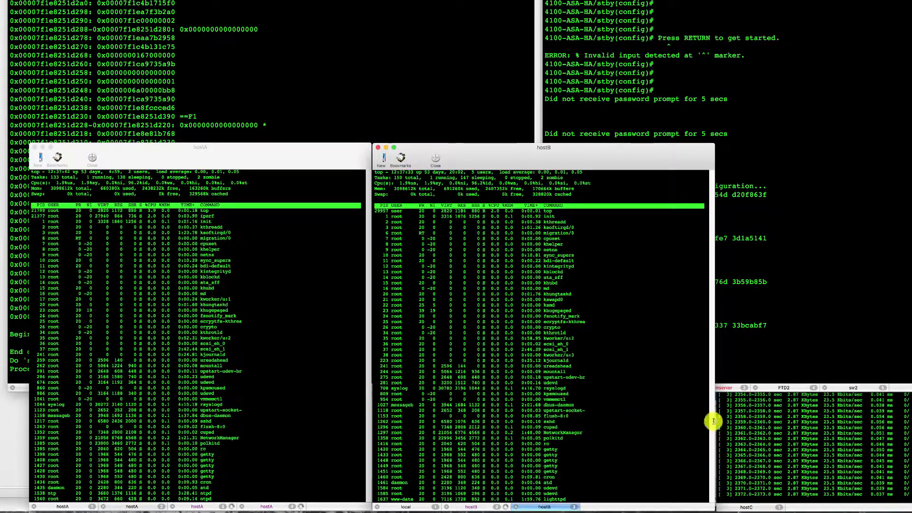
{"action": "left_click", "coordinate": [754, 428]}
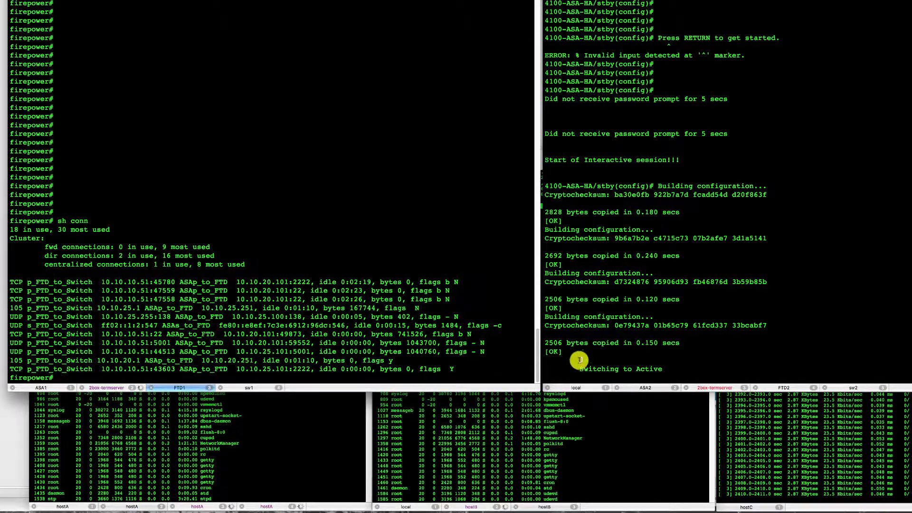
Step: Run 'sh conn' on FTD2, listing 11 connections including port-22 flows
{"action": "left_click", "coordinate": [800, 397]}
{"action": "left_click", "coordinate": [794, 388]}
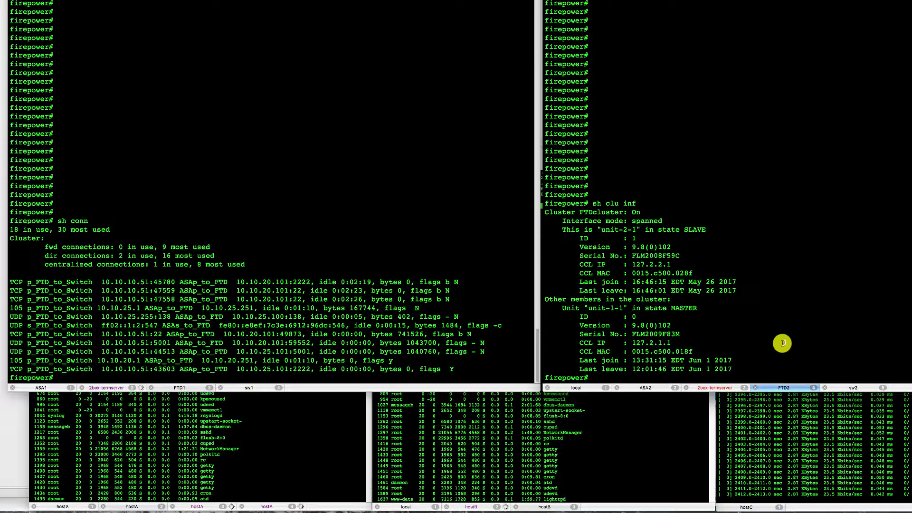
{"action": "type", "text": "sh co"}
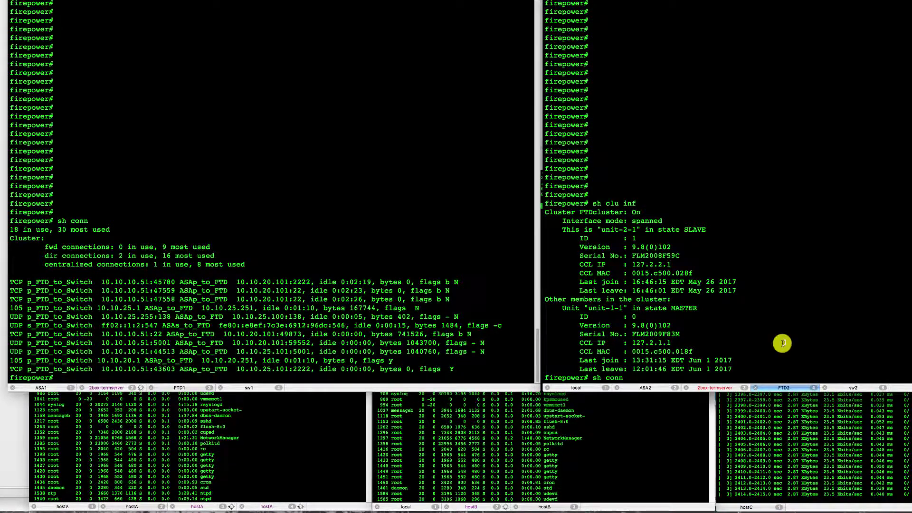
{"action": "type", "text": "nn"}
{"action": "key", "text": "Return"}
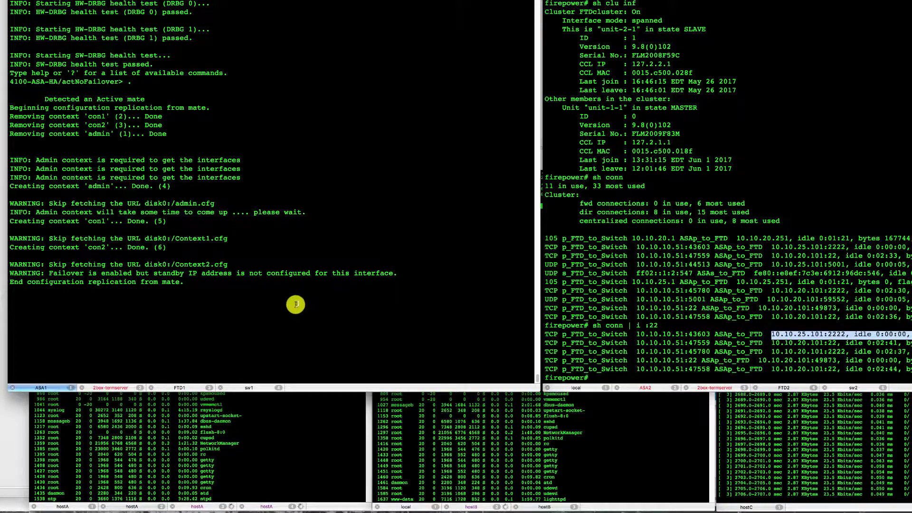
Step: Run 'show failover' on ASA1 and page through the primary-standby / secondary-active status
{"action": "left_click_drag", "start_coordinate": [296, 302], "coordinate": [280, 63]}
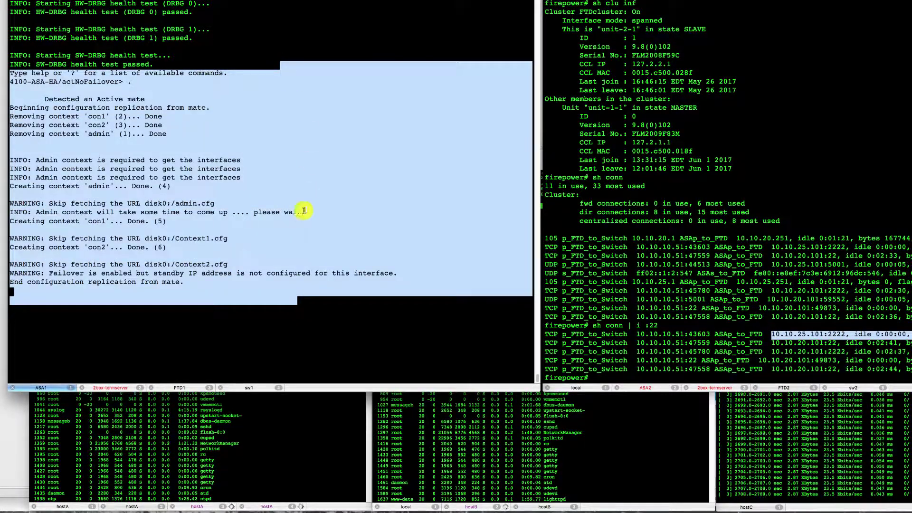
{"action": "left_click", "coordinate": [298, 264]}
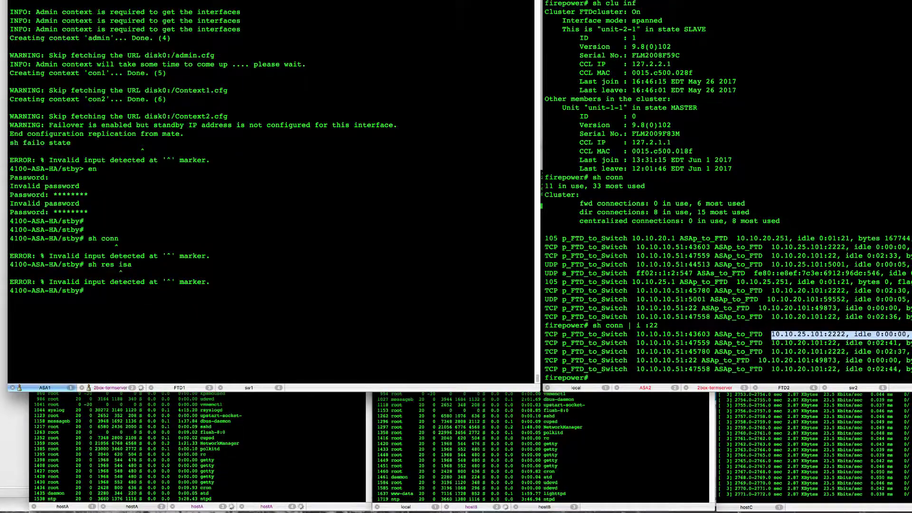
{"action": "type", "text": "show failo"}
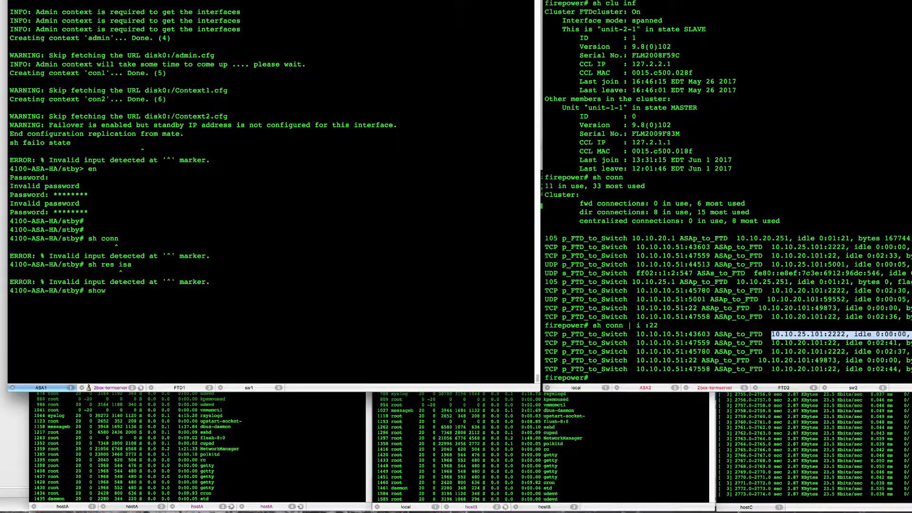
{"action": "key", "text": "Return"}
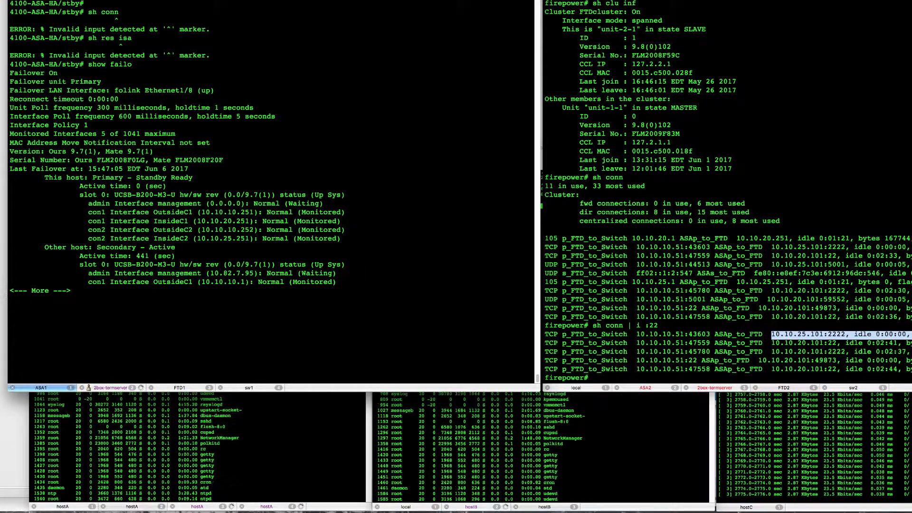
{"action": "key", "text": "Return"}
{"action": "key", "text": "Return"}
{"action": "key", "text": "Return"}
{"action": "key", "text": "Return"}
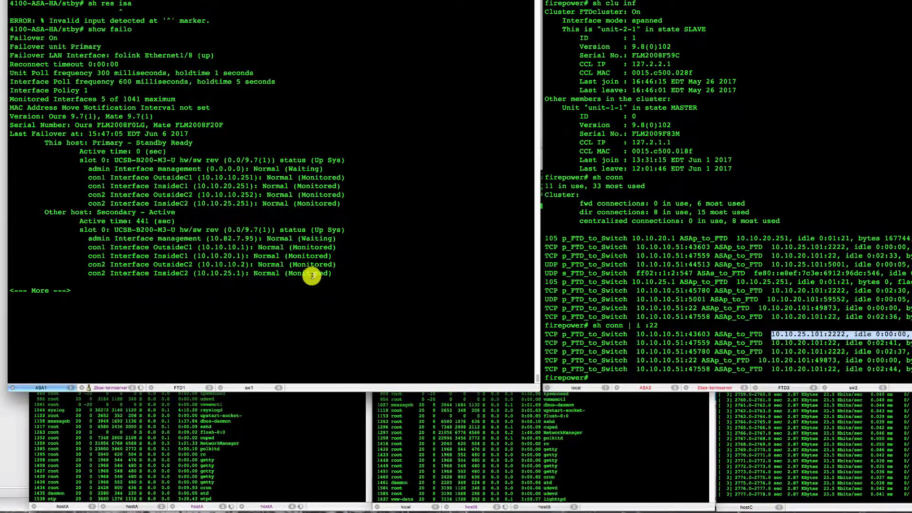
{"action": "key", "text": "Return"}
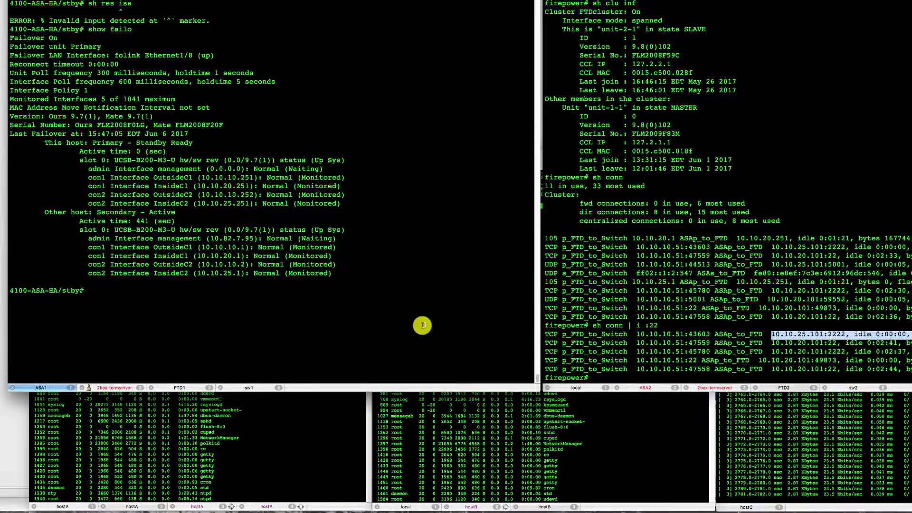
Step: List FTD1's current connections with 'sh conn'
{"action": "left_click", "coordinate": [179, 388]}
{"action": "type", "text": "sh conn"}
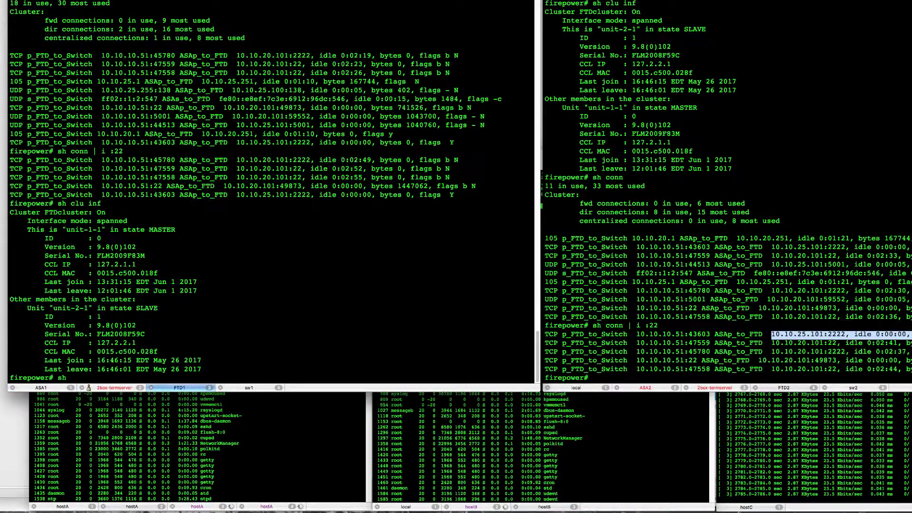
{"action": "key", "text": "Return"}
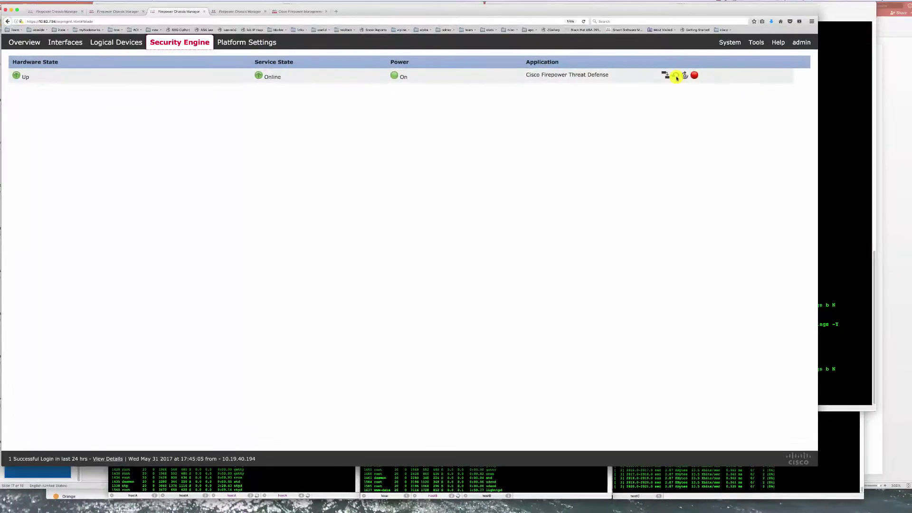
Step: Power cycle the Firepower Threat Defense security engine immediately to take down the FTD2 slave
{"action": "left_click", "coordinate": [676, 75]}
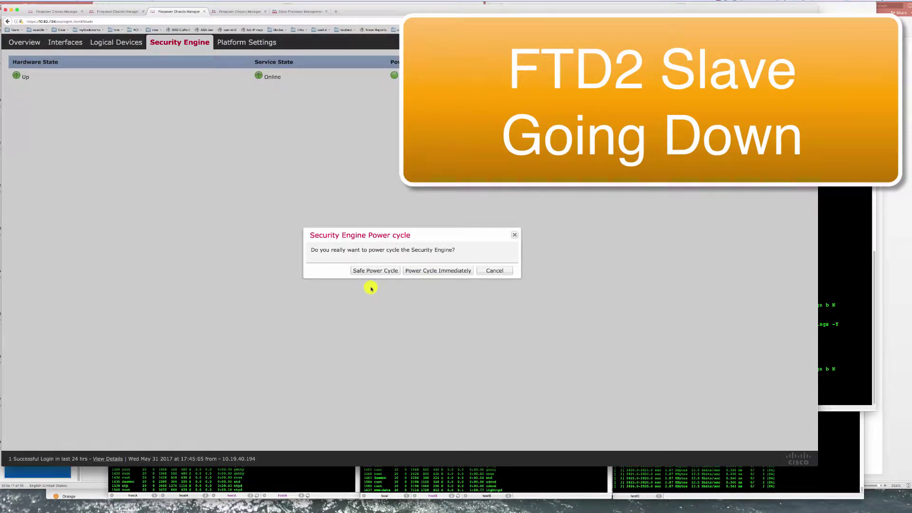
{"action": "left_click", "coordinate": [387, 271]}
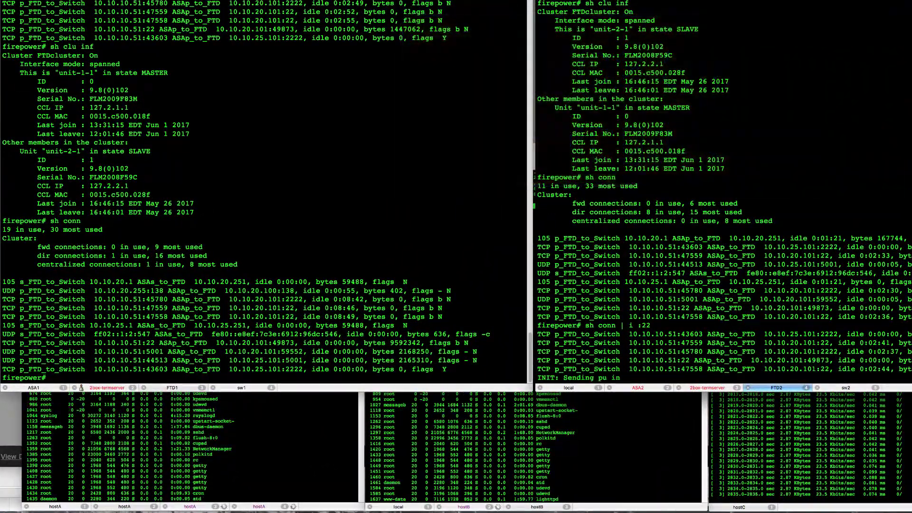
Step: Run 'sh clu inf' on FTD1 and highlight the surviving port 2222 connection
{"action": "left_click", "coordinate": [342, 204]}
{"action": "type", "text": "s"}
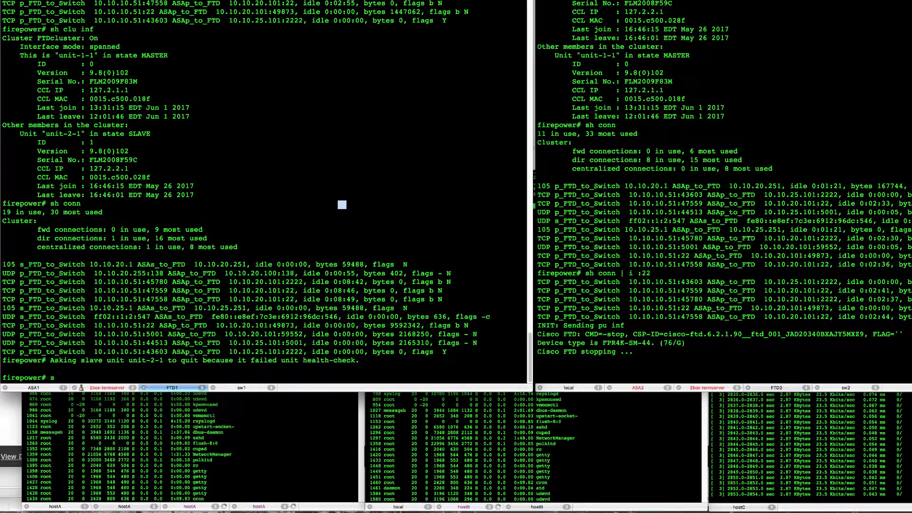
{"action": "type", "text": "h clu inf"}
{"action": "key", "text": "Return"}
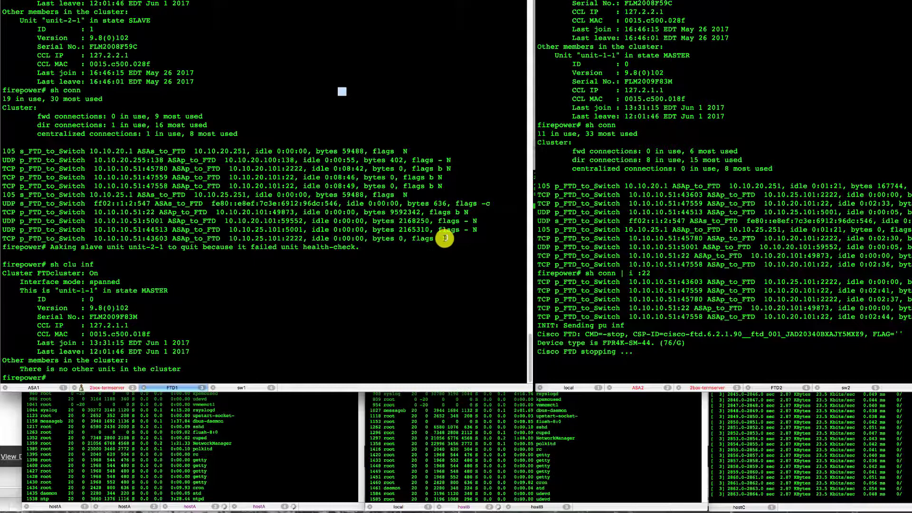
{"action": "left_click_drag", "start_coordinate": [446, 238], "coordinate": [248, 238]}
{"action": "left_click_drag", "start_coordinate": [181, 239], "coordinate": [184, 238]}
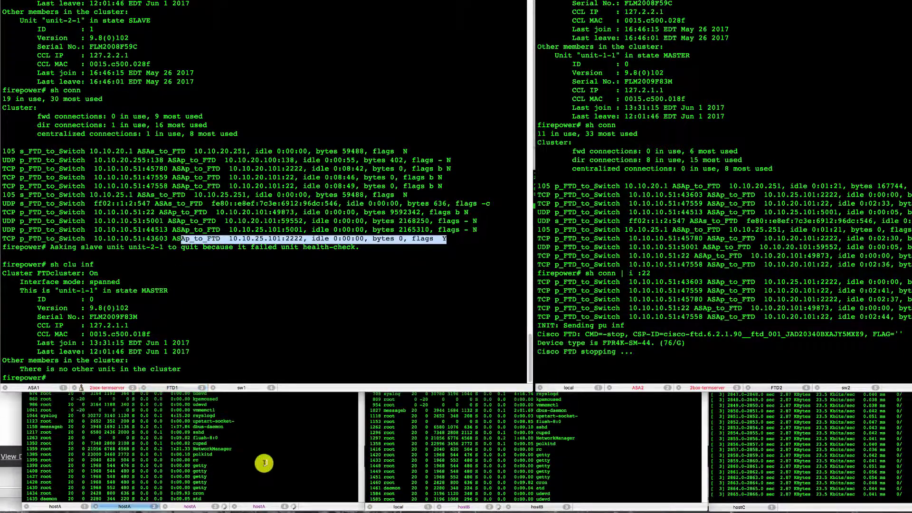
Step: List FTD1's connection table with 'sh conn', then bring the hostA and hostB windows forward
{"action": "left_click", "coordinate": [421, 312]}
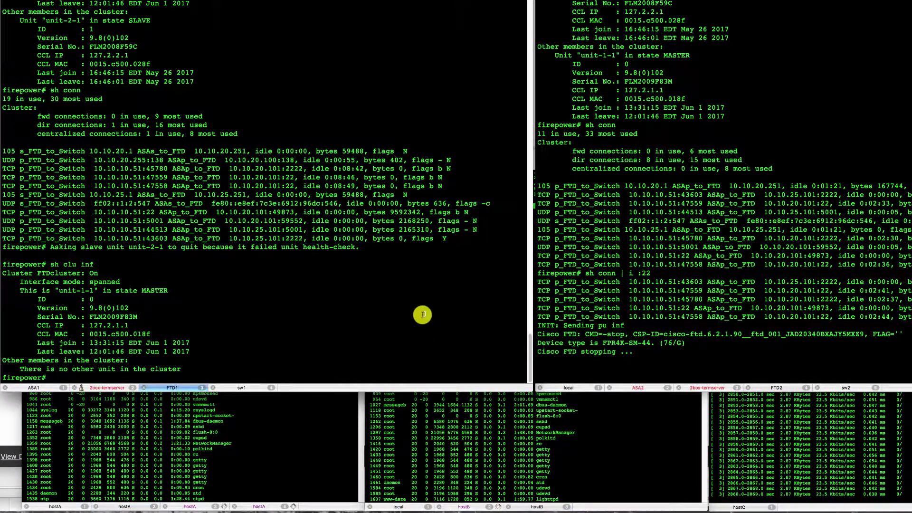
{"action": "type", "text": "swh"}
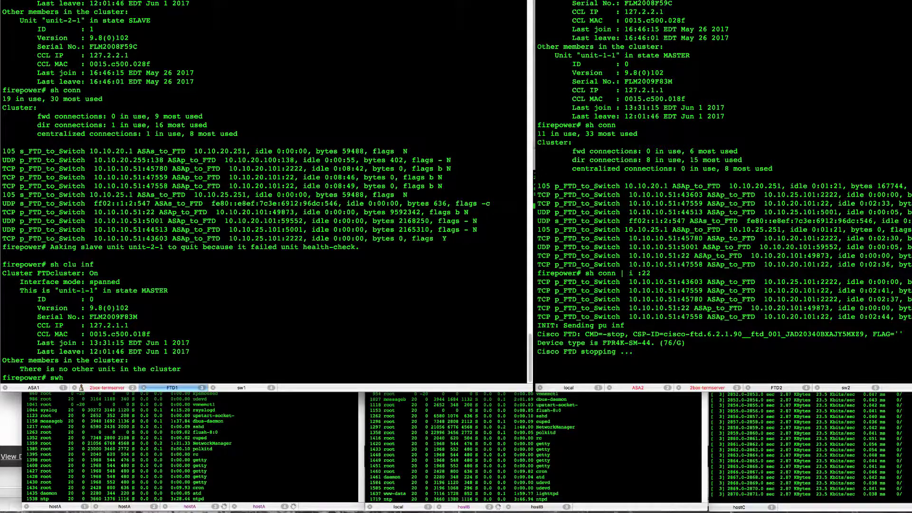
{"action": "key", "text": "BackSpace"}
{"action": "type", "text": "h conn"}
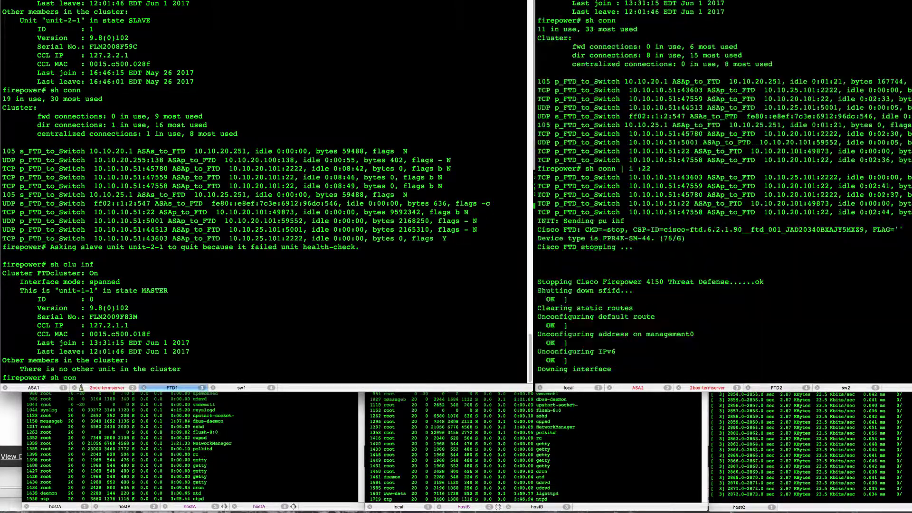
{"action": "key", "text": "Return"}
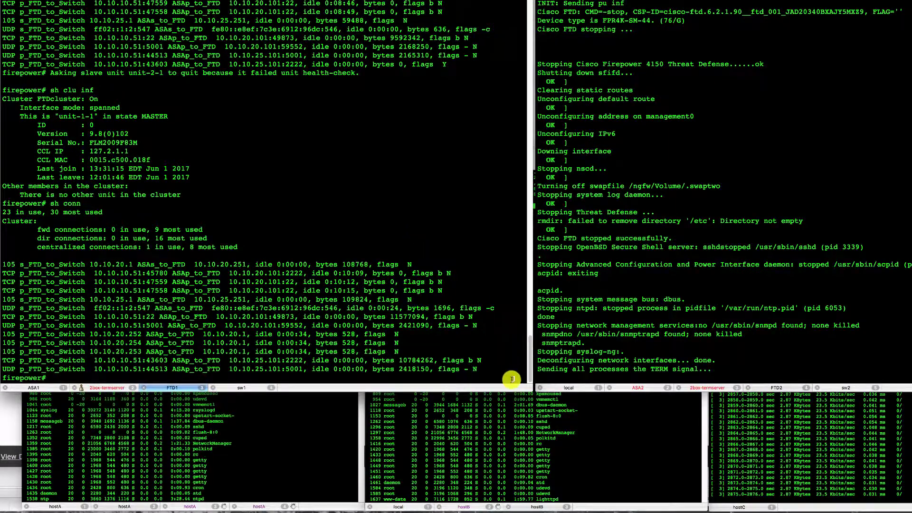
{"action": "left_click_drag", "start_coordinate": [512, 369], "coordinate": [425, 221]}
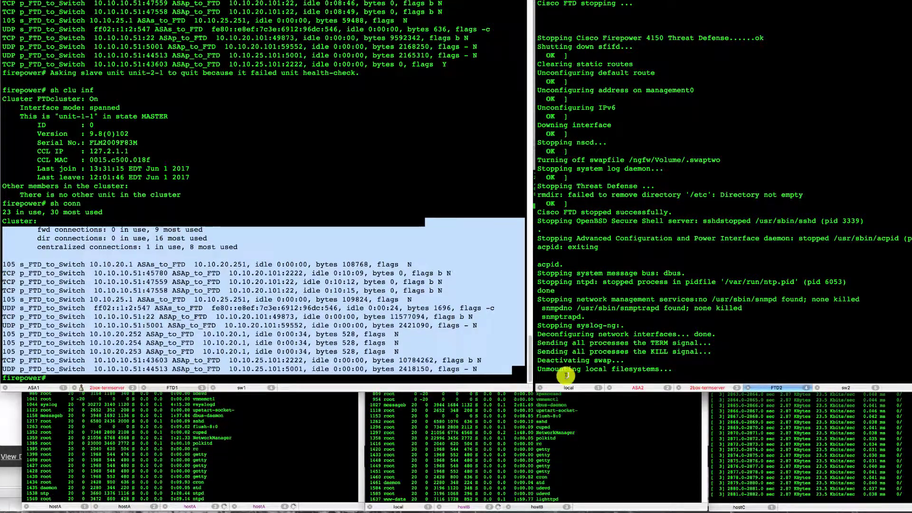
{"action": "left_click", "coordinate": [315, 414]}
{"action": "left_click", "coordinate": [471, 436]}
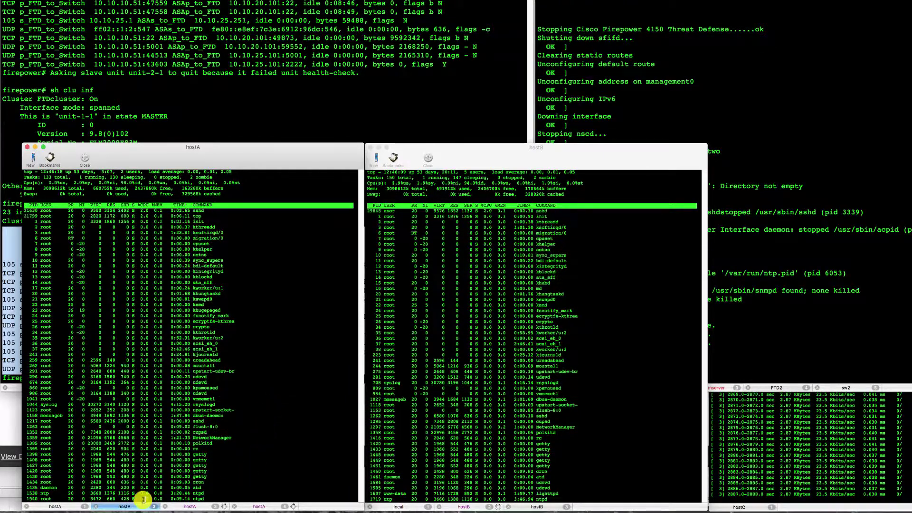
Step: Review hostA's iperf sessions, highlighting rows 2349–2357 of the latency output
{"action": "left_click", "coordinate": [188, 505]}
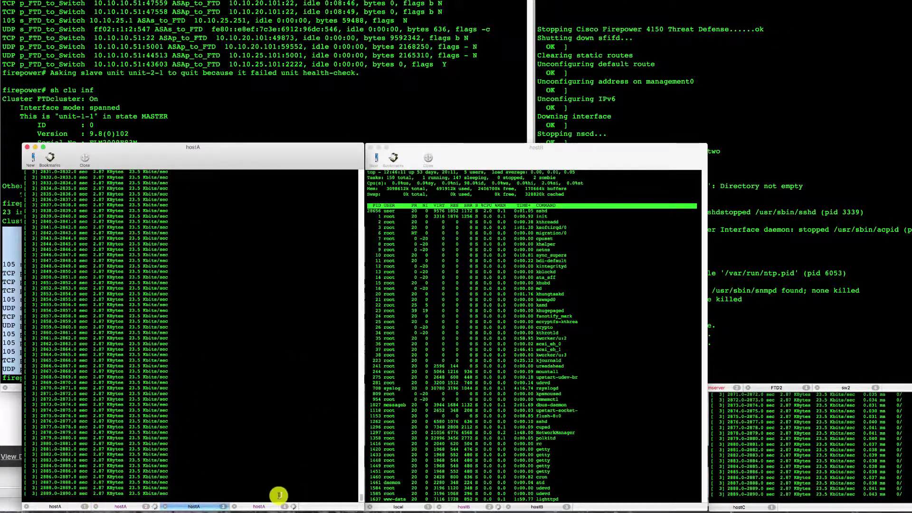
{"action": "left_click", "coordinate": [259, 506]}
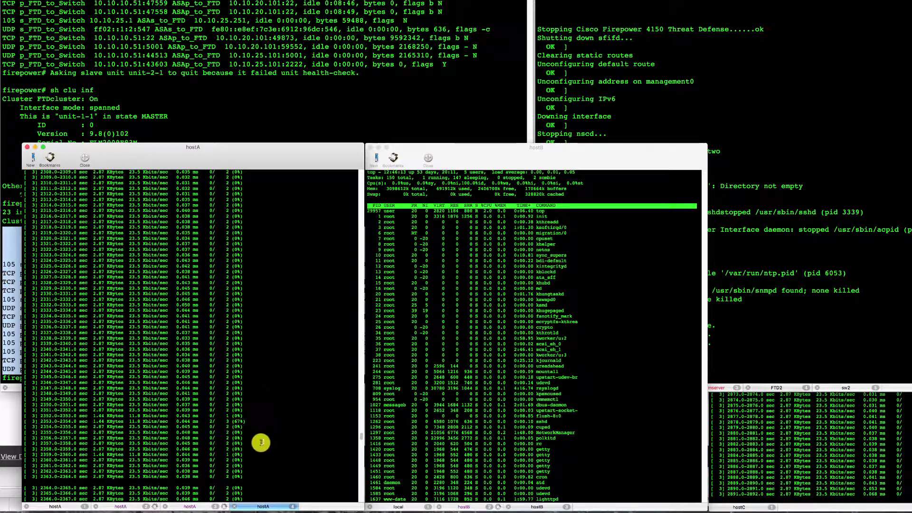
{"action": "left_click_drag", "start_coordinate": [261, 443], "coordinate": [254, 394]}
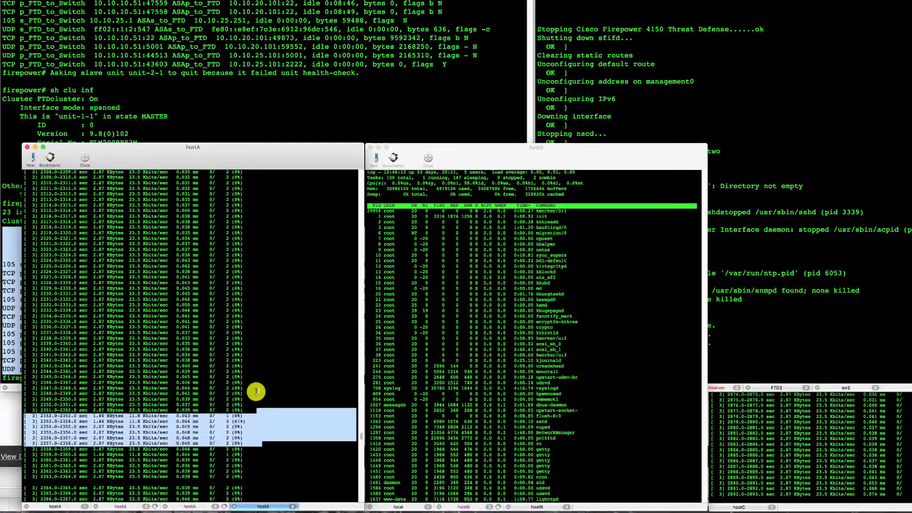
{"action": "left_click", "coordinate": [295, 422]}
Step: Raise the hostB, hostC, FTD2 and FTD1 windows, ending on the rebooting FTD2 console
{"action": "left_click", "coordinate": [522, 354]}
{"action": "left_click", "coordinate": [777, 430]}
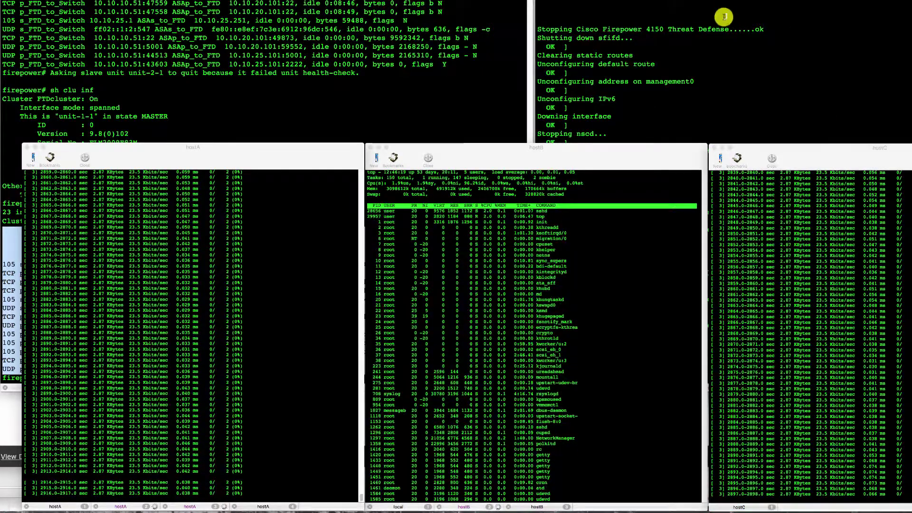
{"action": "left_click", "coordinate": [723, 16]}
{"action": "left_click", "coordinate": [452, 57]}
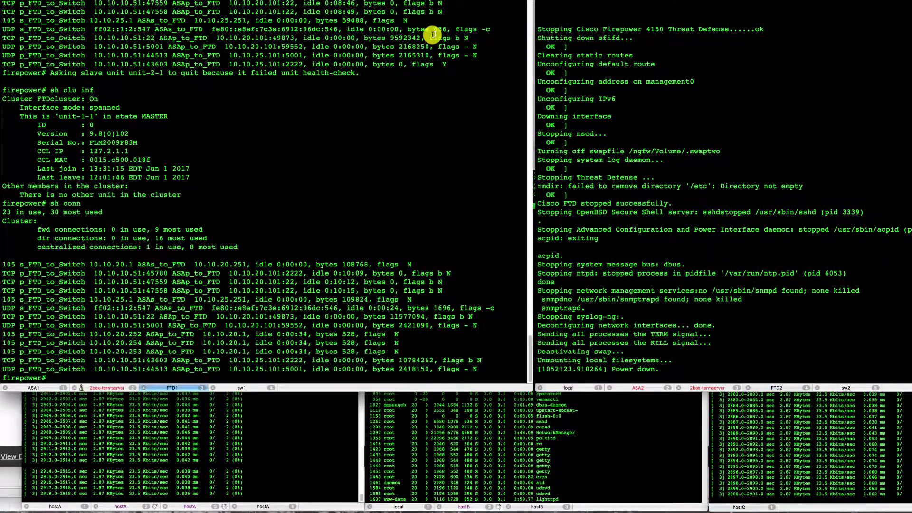
{"action": "left_click", "coordinate": [714, 69]}
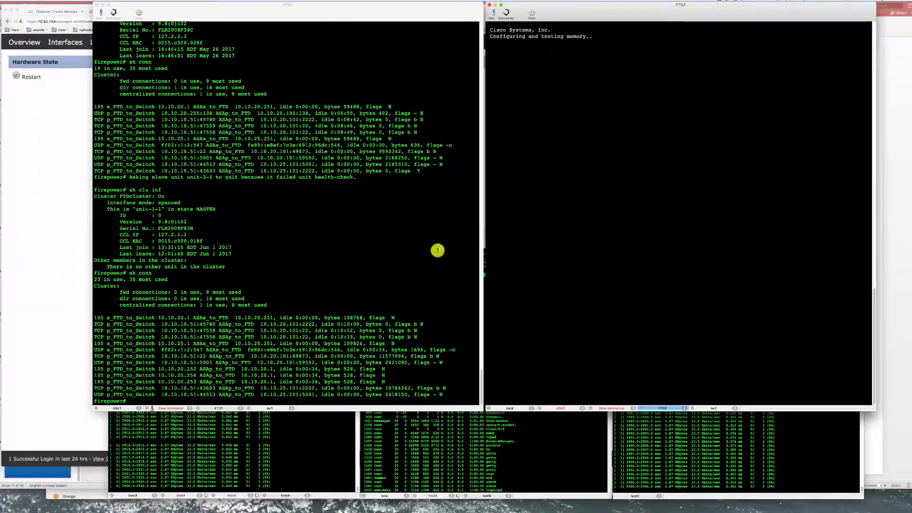
Step: On FTD2, enter connect ftd, system support diagnostic-cli and en, then enable clustering with 'clu ena'
{"action": "left_click", "coordinate": [438, 251]}
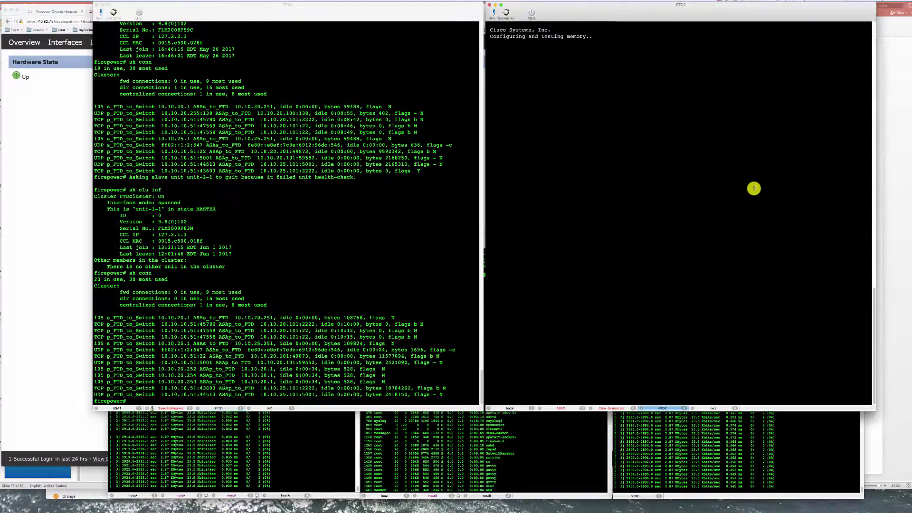
{"action": "left_click", "coordinate": [737, 29]}
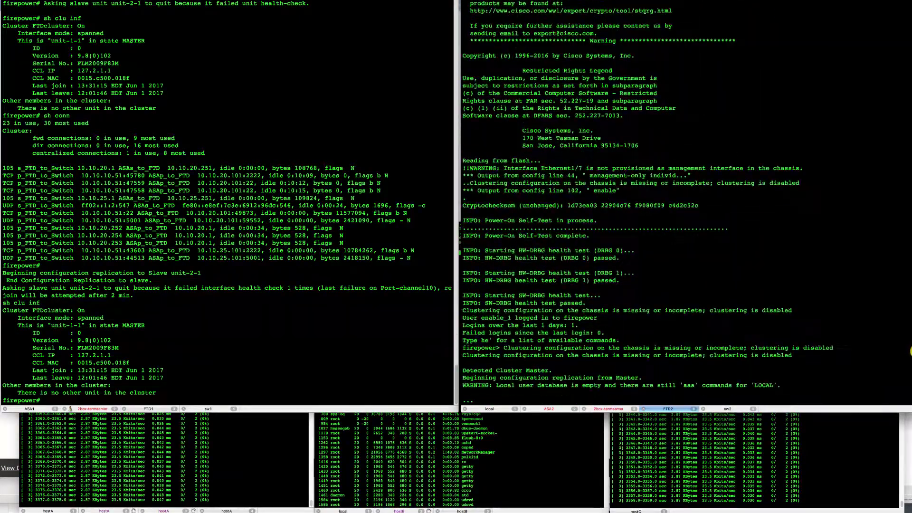
{"action": "type", "text": "connect ftd"}
{"action": "key", "text": "Return"}
{"action": "type", "text": "system support diagnostic-cli"}
{"action": "key", "text": "Return"}
{"action": "type", "text": "en"}
{"action": "key", "text": "Return"}
{"action": "key", "text": "Return"}
{"action": "type", "text": "sh clu inf"}
{"action": "key", "text": "Return"}
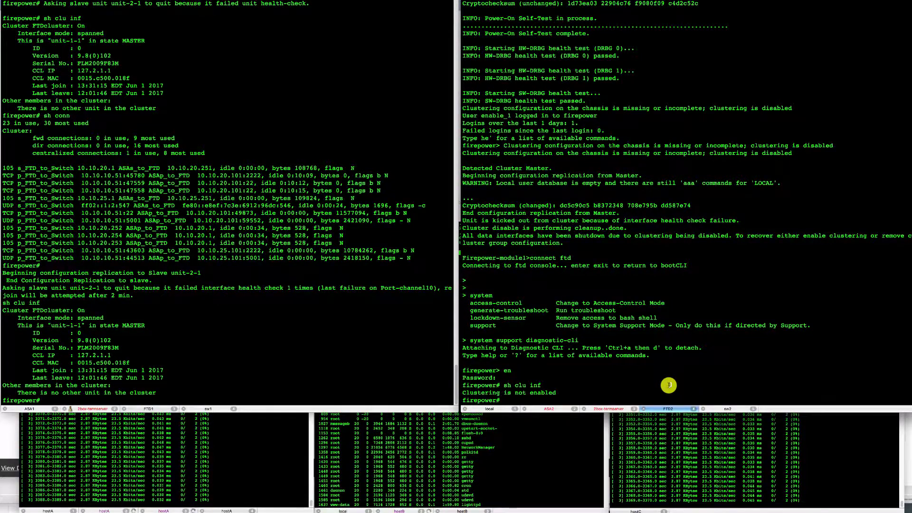
{"action": "type", "text": "clu"}
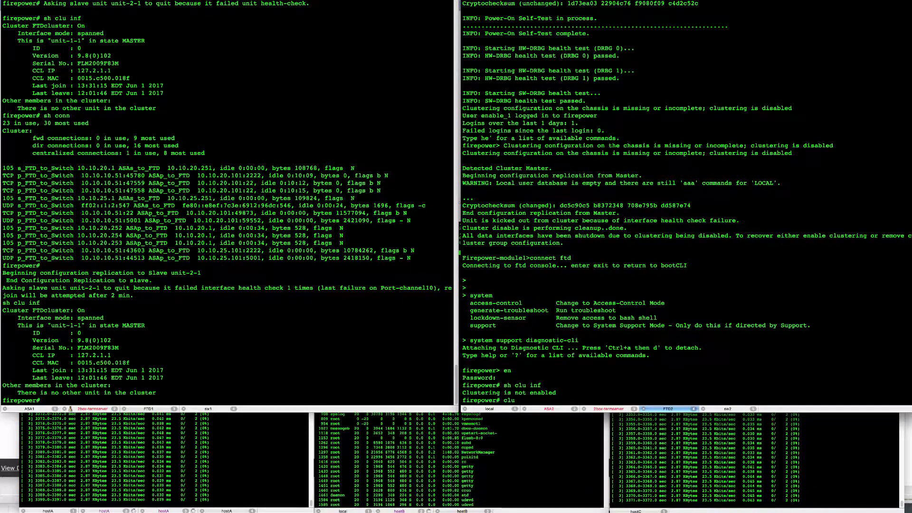
{"action": "type", "text": " ena"}
{"action": "key", "text": "Return"}
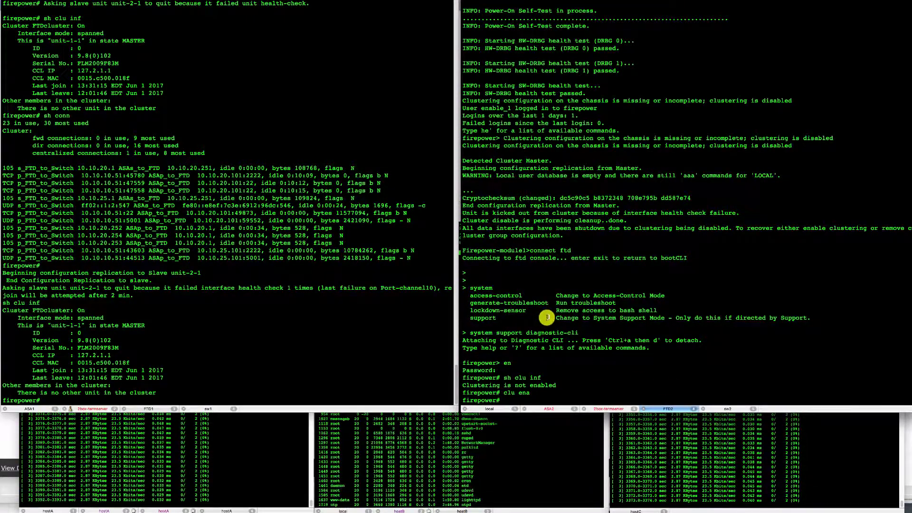
Step: Show FTD1's cluster status with unit-2-1 rejoined, then raise the hostA traffic window
{"action": "left_click", "coordinate": [388, 372]}
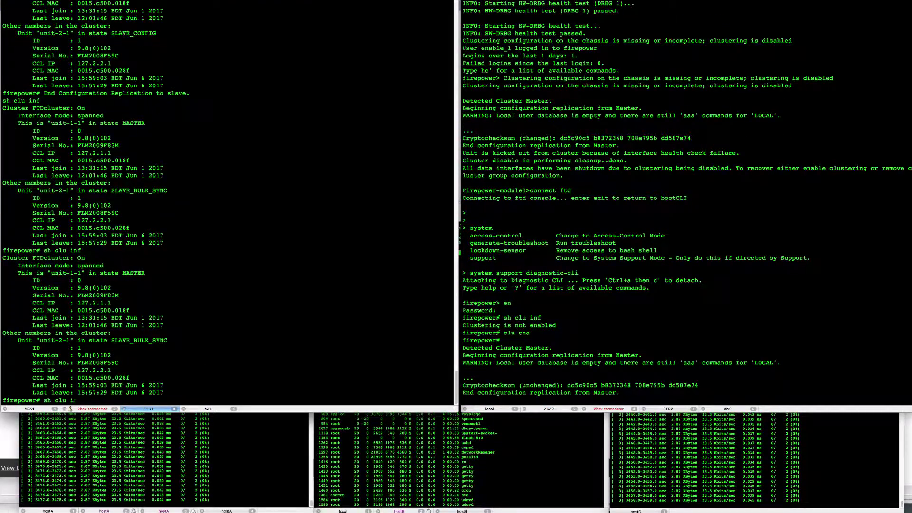
{"action": "type", "text": "nf"}
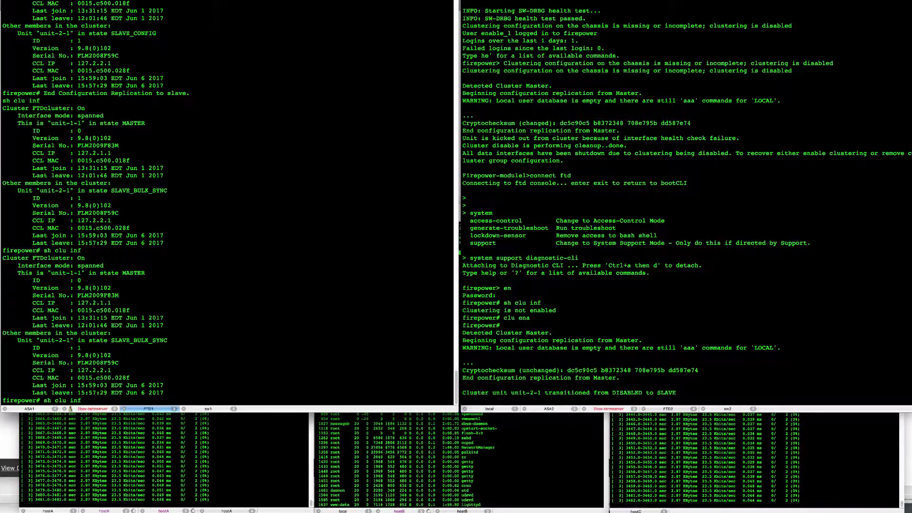
{"action": "key", "text": "Return"}
{"action": "left_click", "coordinate": [229, 491]}
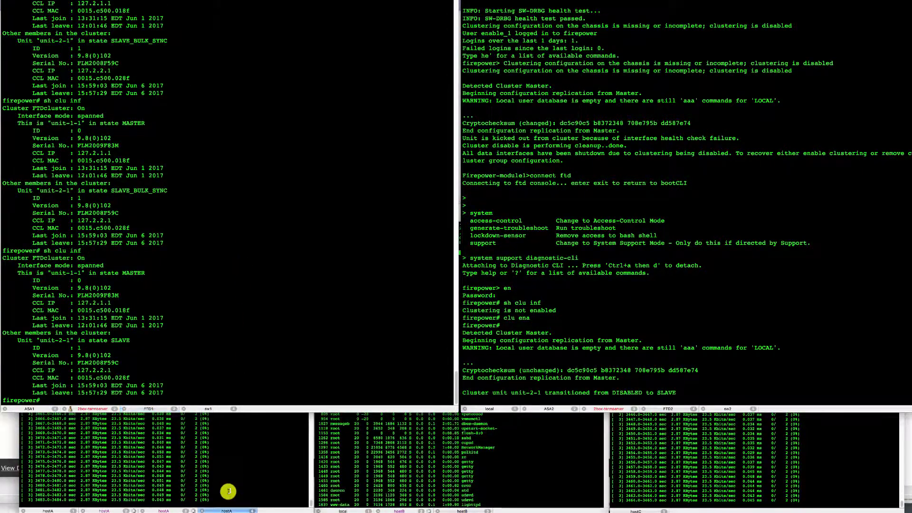
{"action": "left_click", "coordinate": [223, 442]}
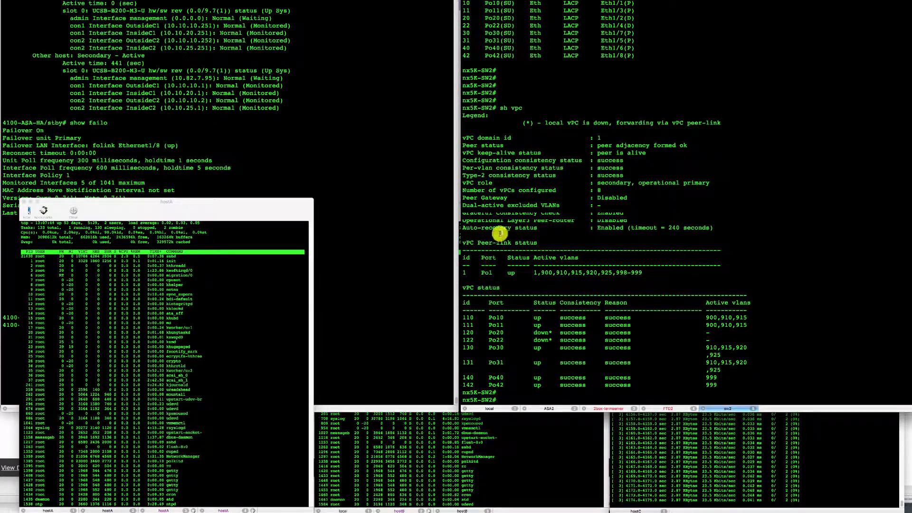
Step: Check the ASA1 and sw2 sessions, then list FTD2's active connections with 'sh conn'
{"action": "left_click", "coordinate": [422, 85]}
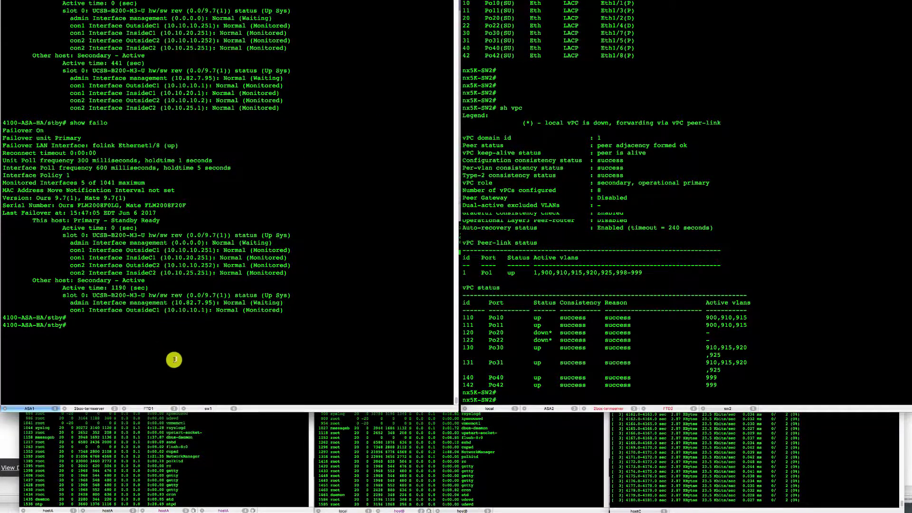
{"action": "left_click", "coordinate": [702, 372]}
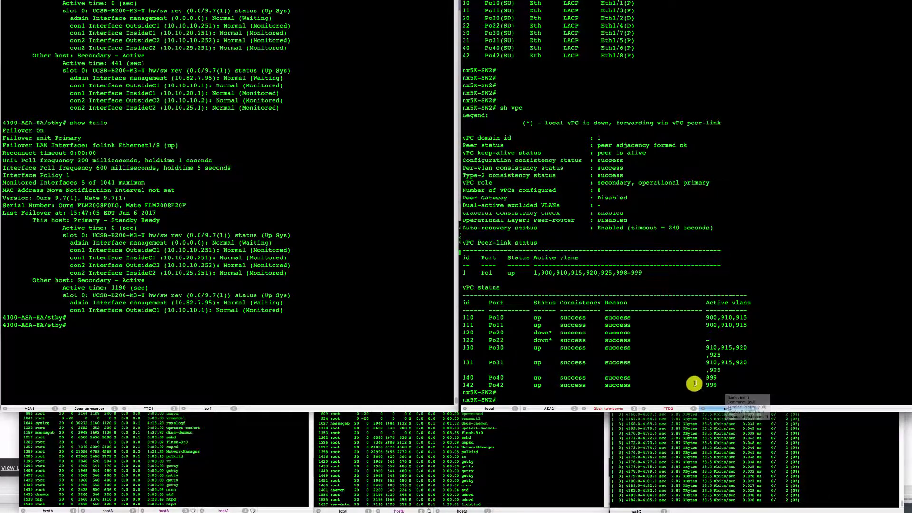
{"action": "left_click", "coordinate": [672, 409]}
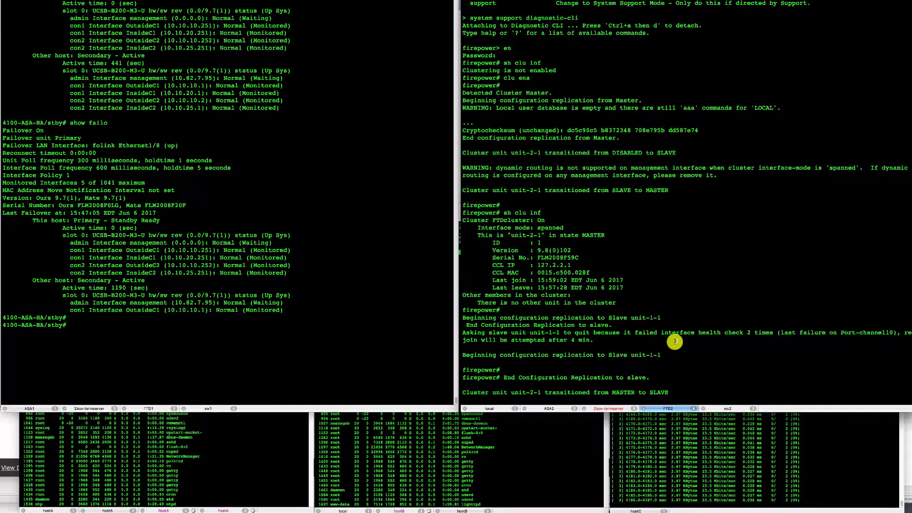
{"action": "key", "text": "Return"}
{"action": "key", "text": "Return"}
{"action": "type", "text": "sh conn"}
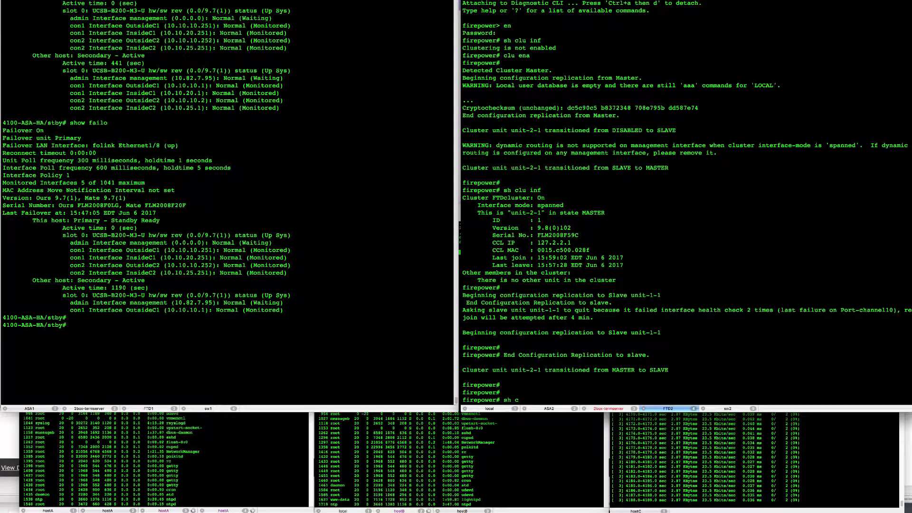
{"action": "key", "text": "Return"}
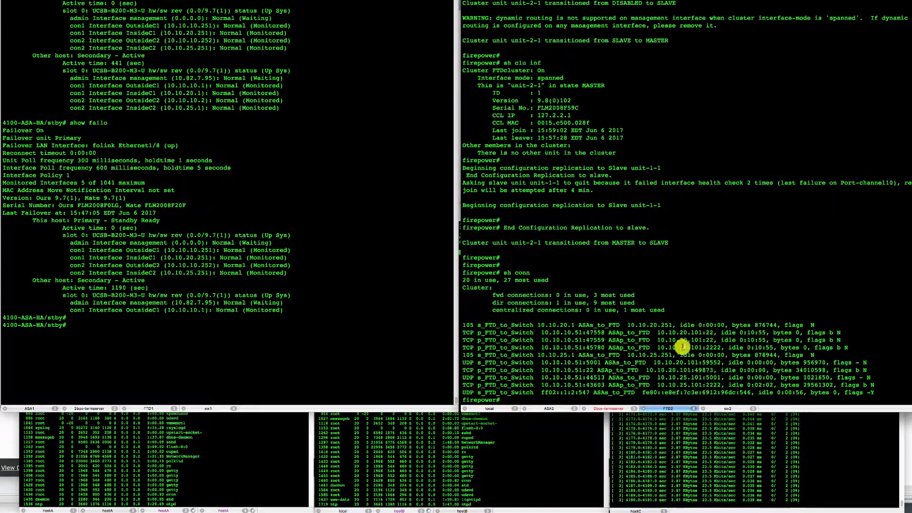
{"action": "left_click_drag", "start_coordinate": [879, 392], "coordinate": [860, 308]}
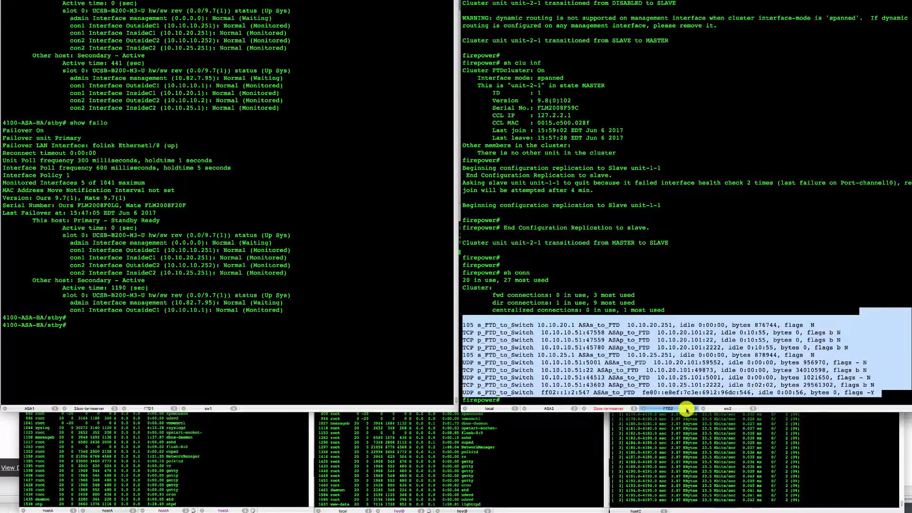
{"action": "left_click", "coordinate": [682, 387]}
Step: Run 'sh clu inf' on FTD1 to show it as MASTER with unit-2-1 as SLAVE
{"action": "left_click", "coordinate": [328, 342]}
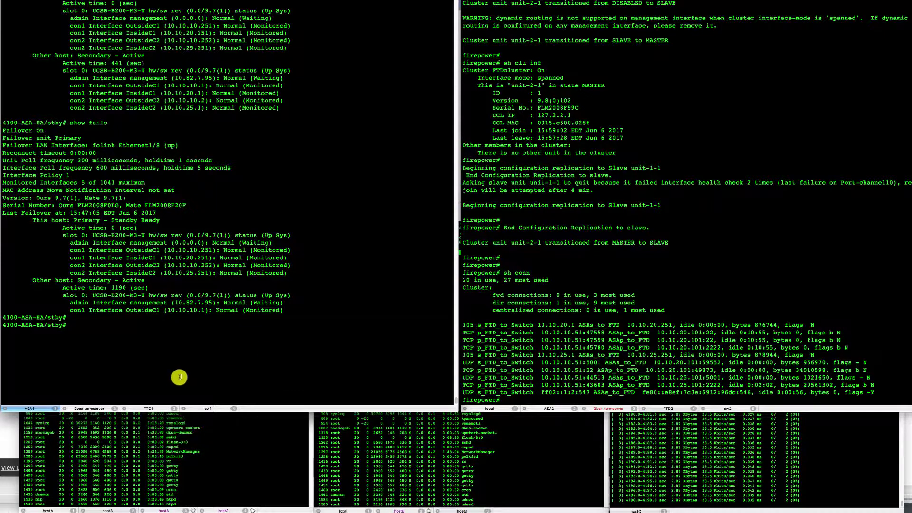
{"action": "left_click", "coordinate": [136, 410]}
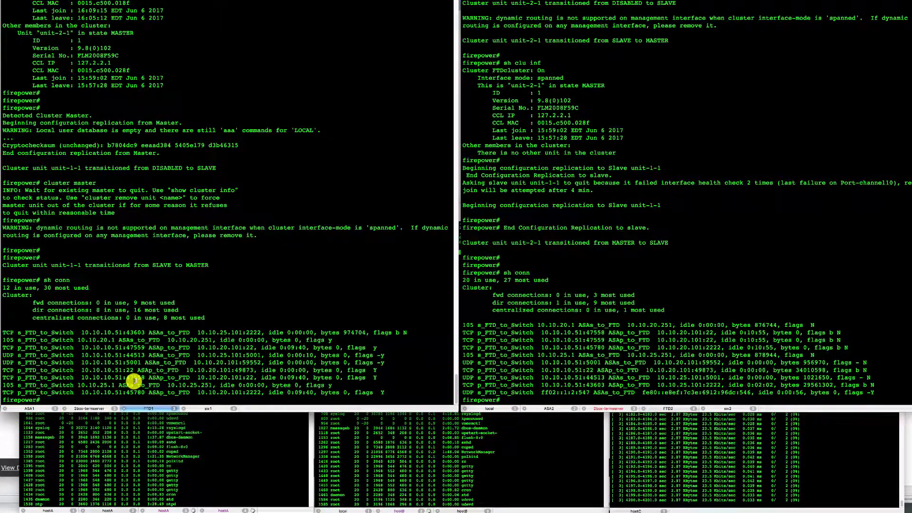
{"action": "type", "text": "sh clu in"}
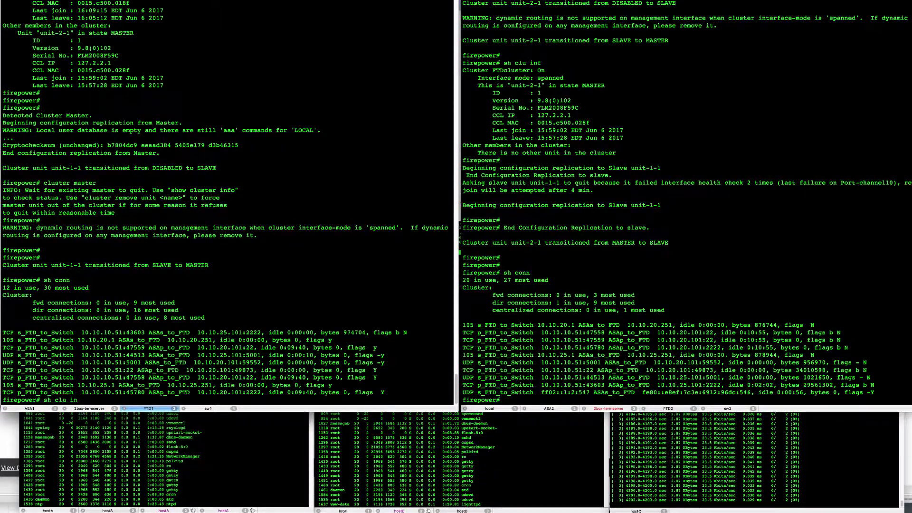
{"action": "type", "text": "f"}
{"action": "key", "text": "Return"}
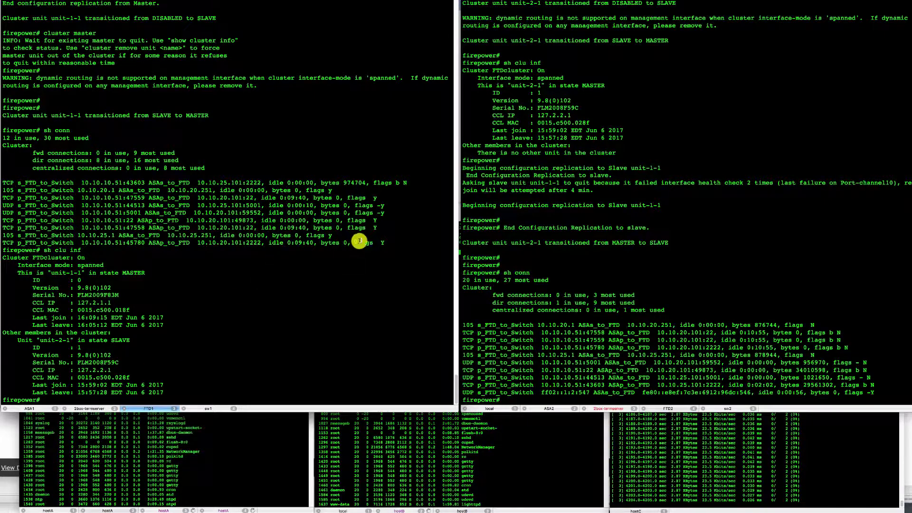
{"action": "left_click_drag", "start_coordinate": [411, 243], "coordinate": [405, 171]}
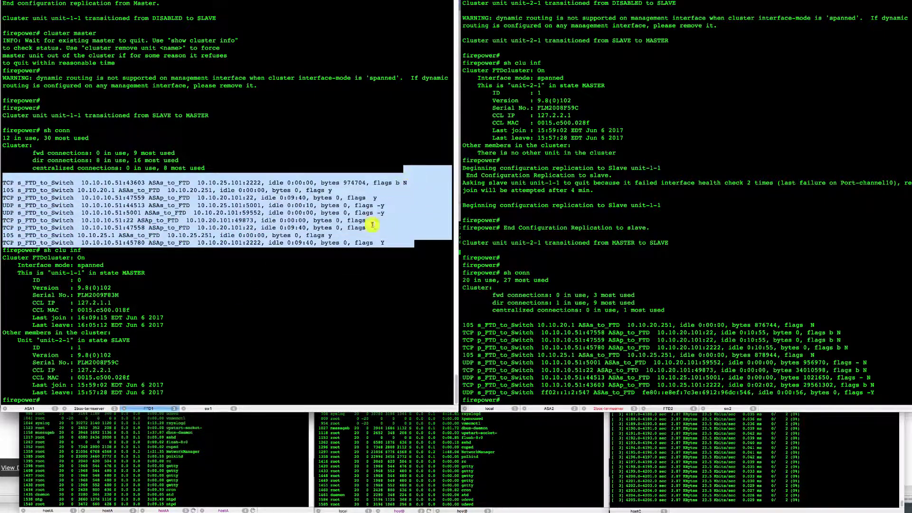
{"action": "left_click", "coordinate": [330, 349]}
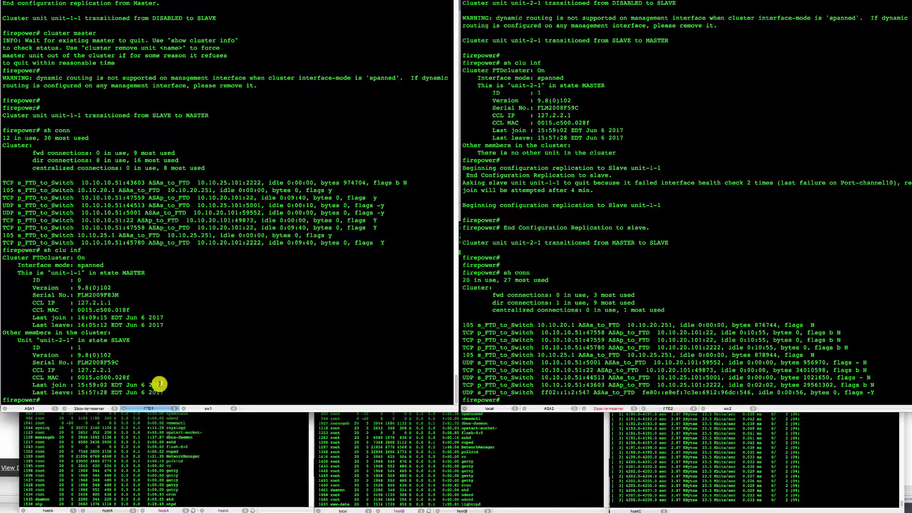
Step: Show ASA2's failover status with 'sh failo', page through it, and quit back to the prompt
{"action": "left_click", "coordinate": [36, 409]}
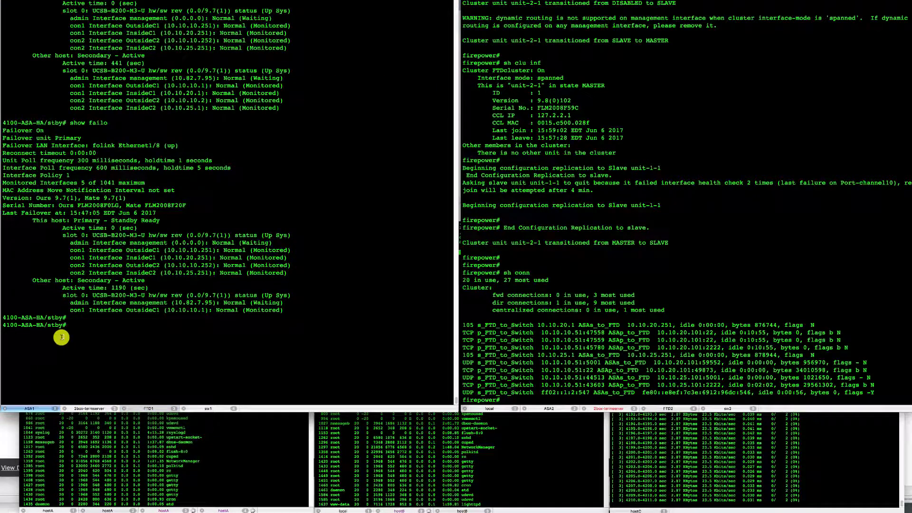
{"action": "left_click", "coordinate": [550, 409]}
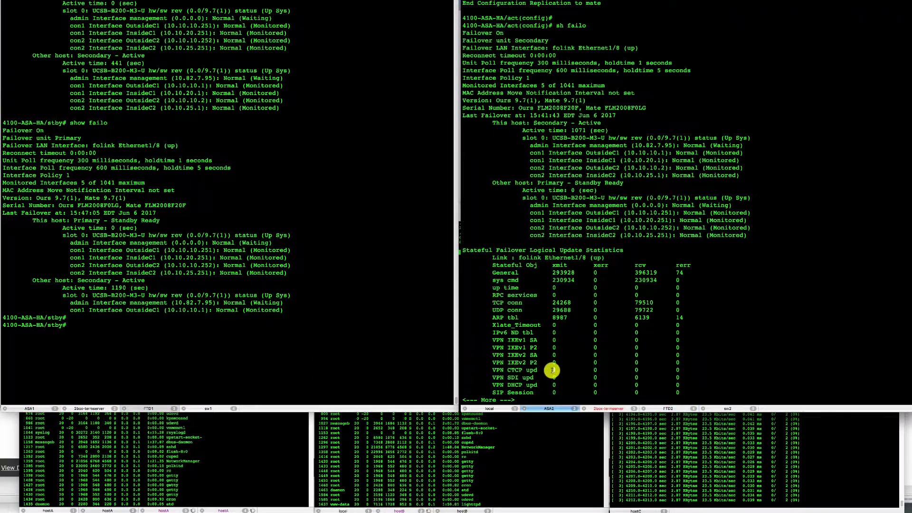
{"action": "type", "text": "qsh"}
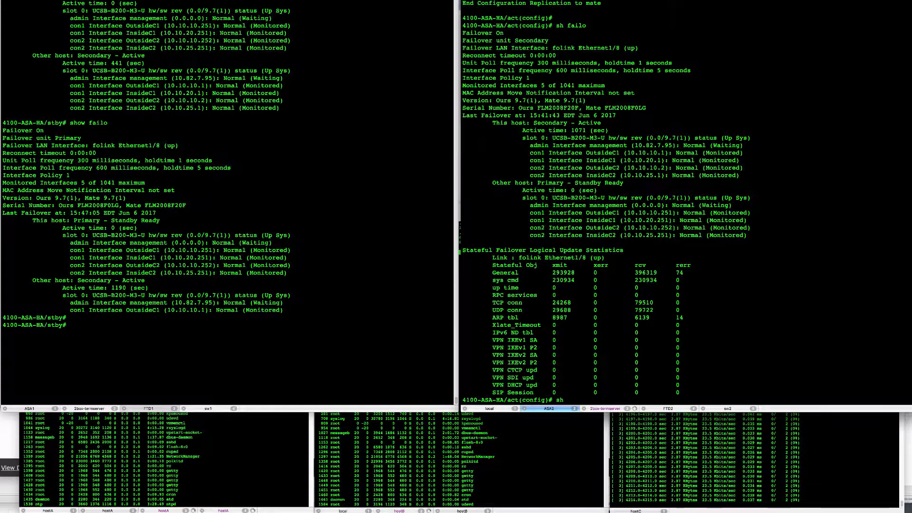
{"action": "type", "text": " failo"}
{"action": "key", "text": "Return"}
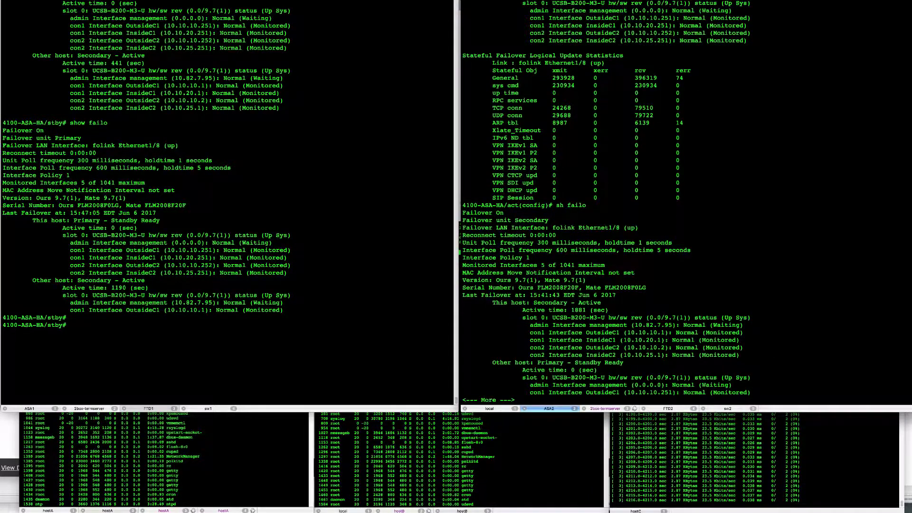
{"action": "key", "text": "space"}
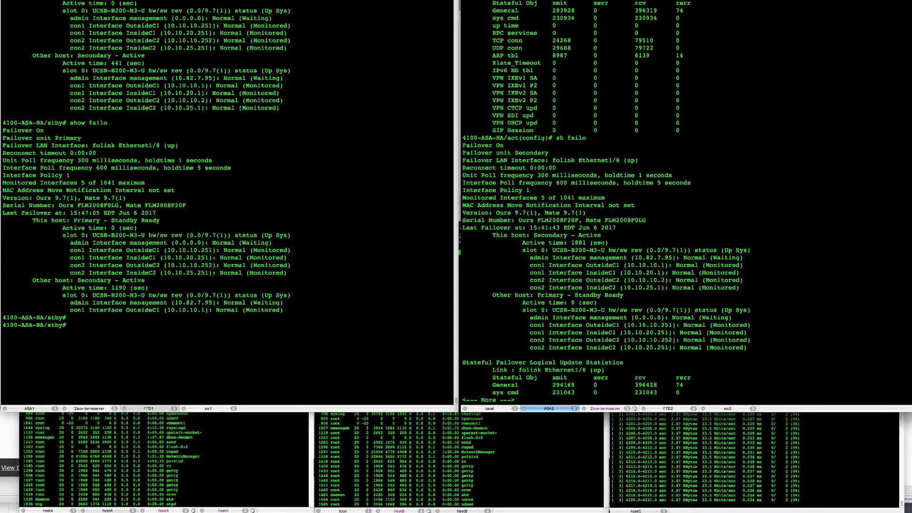
{"action": "key", "text": "q"}
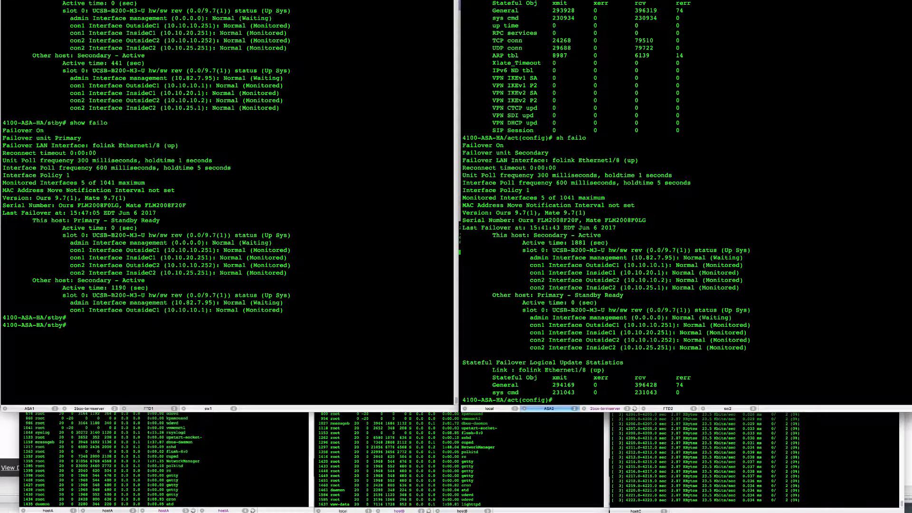
Step: Run 'copy running-config startup-config' on the sw2 Nexus switch
{"action": "left_click", "coordinate": [340, 462]}
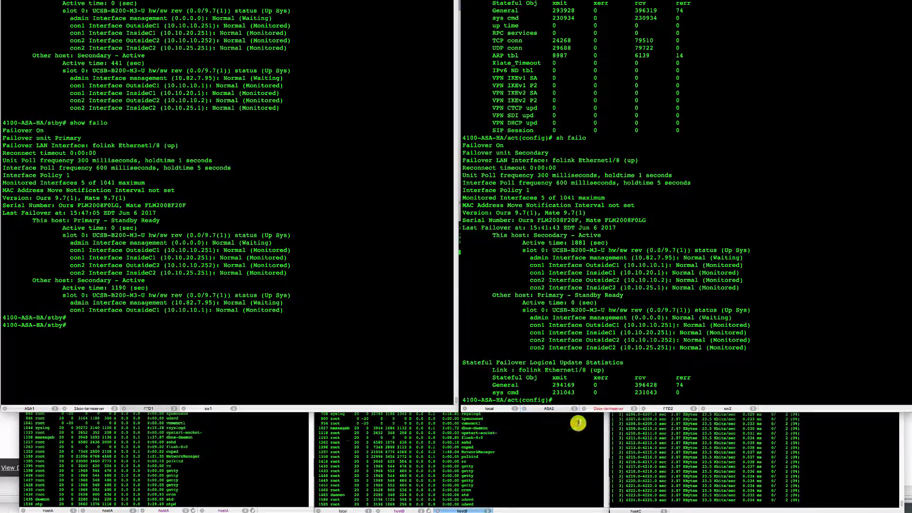
{"action": "left_click", "coordinate": [726, 409]}
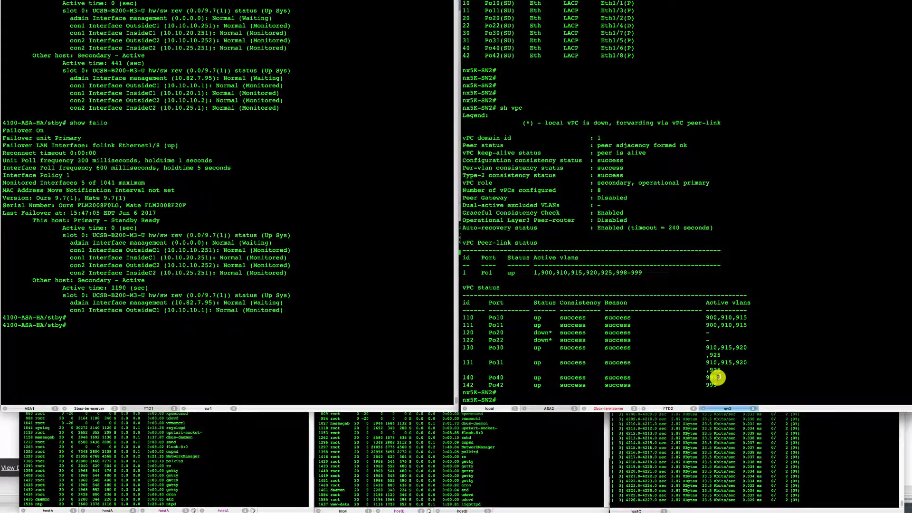
{"action": "type", "text": "cop"}
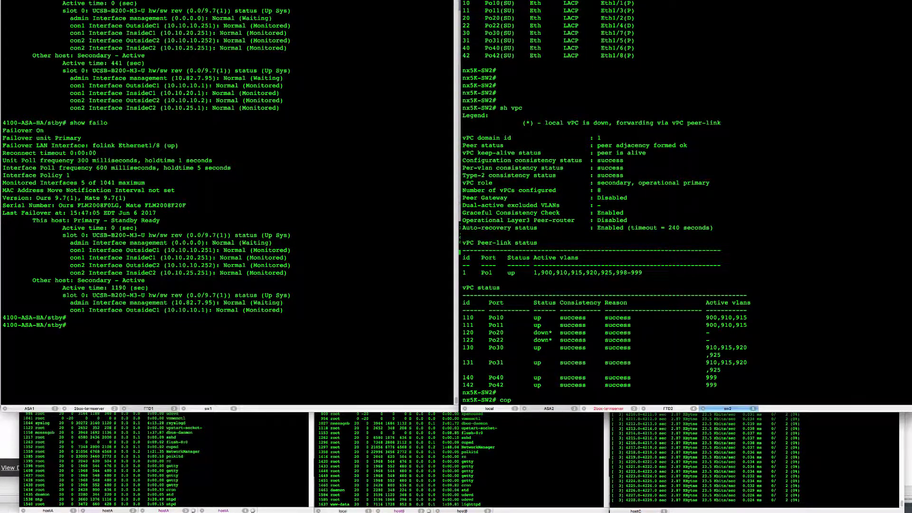
{"action": "type", "text": "y running-config startup-config"}
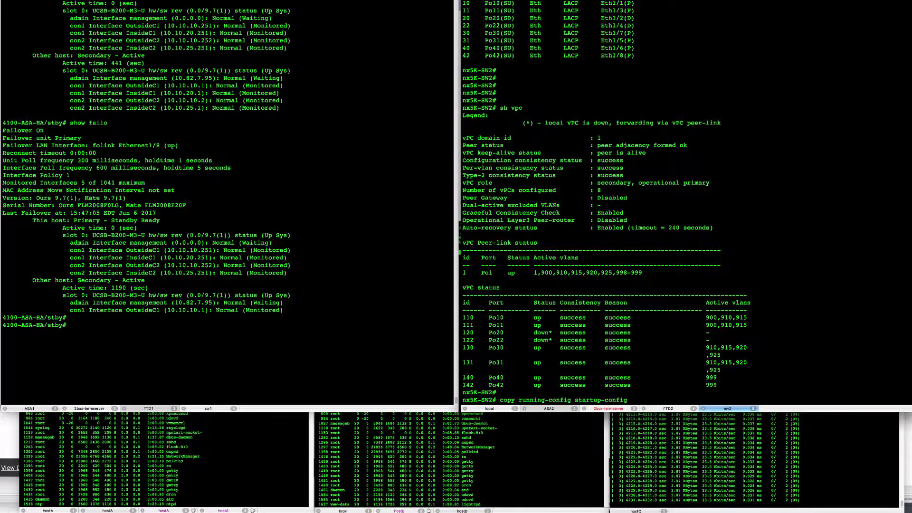
{"action": "key", "text": "Return"}
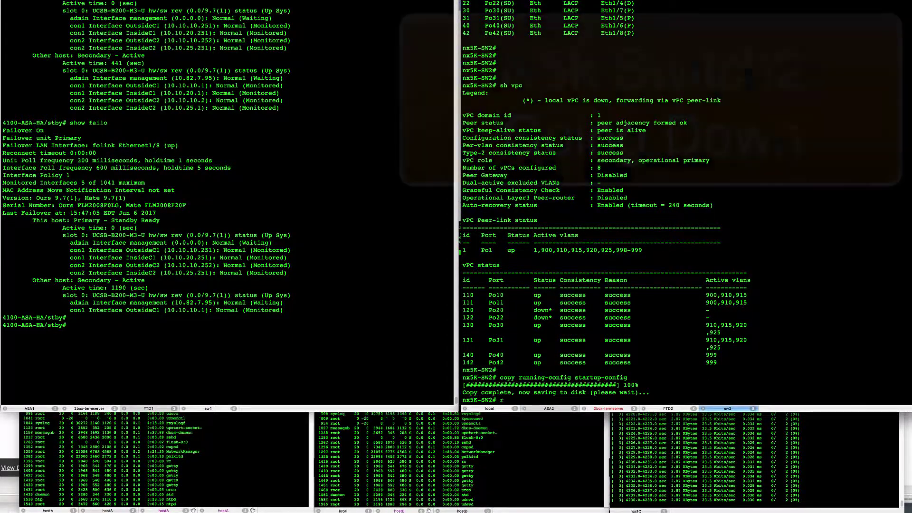
Step: Reload the sw2 Nexus switch, confirming with y
{"action": "type", "text": "relo"}
{"action": "key", "text": "Return"}
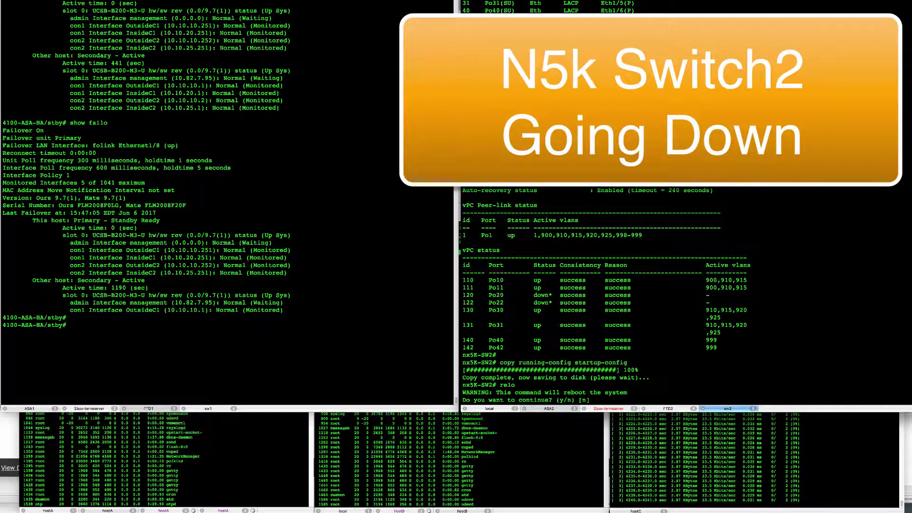
{"action": "type", "text": "y"}
{"action": "key", "text": "Return"}
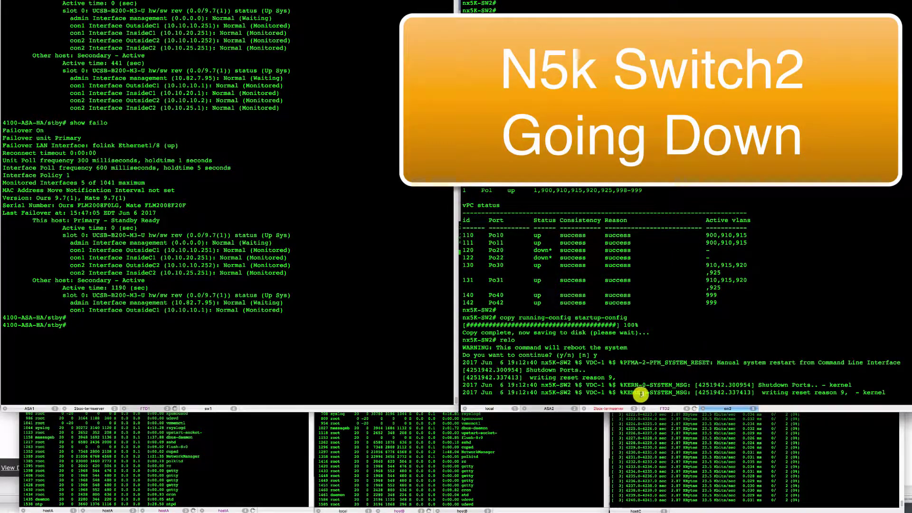
Step: Check FTD2's cluster output, then run 'sh clu inf' on FTD1 showing no other members
{"action": "left_click", "coordinate": [661, 409]}
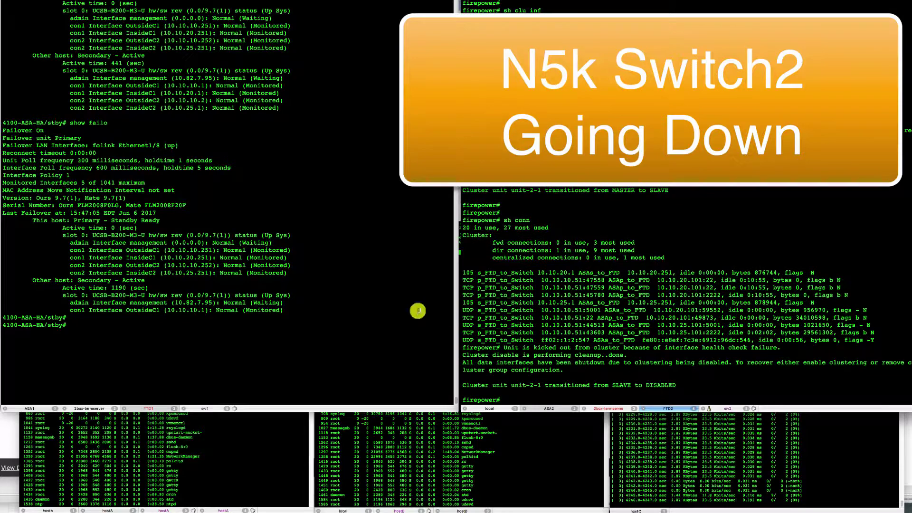
{"action": "left_click", "coordinate": [149, 409]}
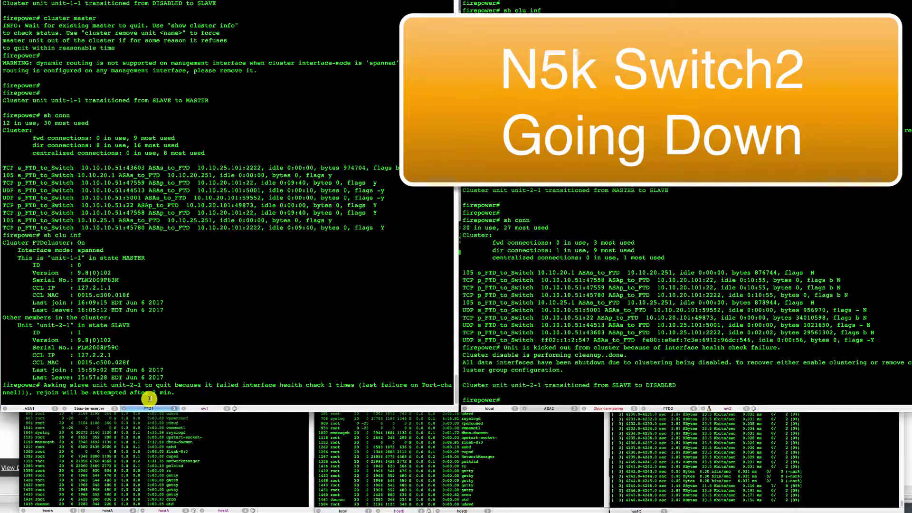
{"action": "key", "text": "Return"}
{"action": "type", "text": "sh"}
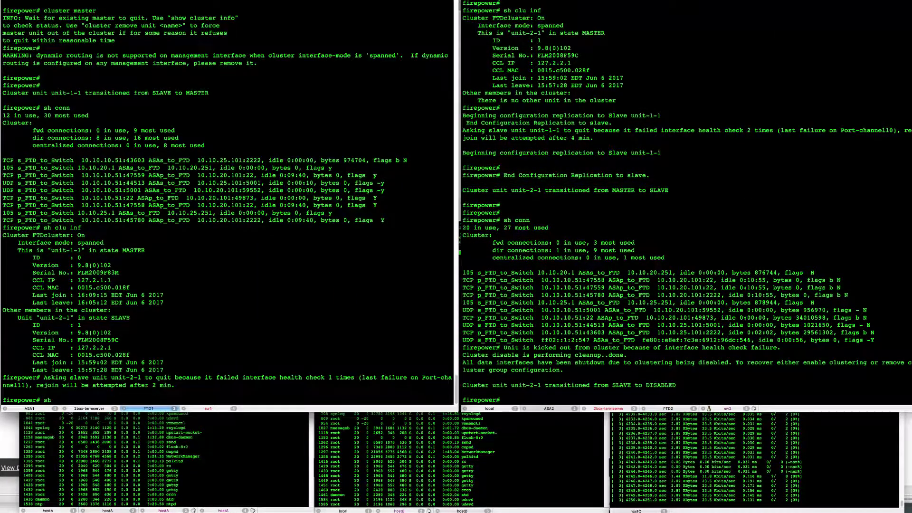
{"action": "type", "text": " clu"}
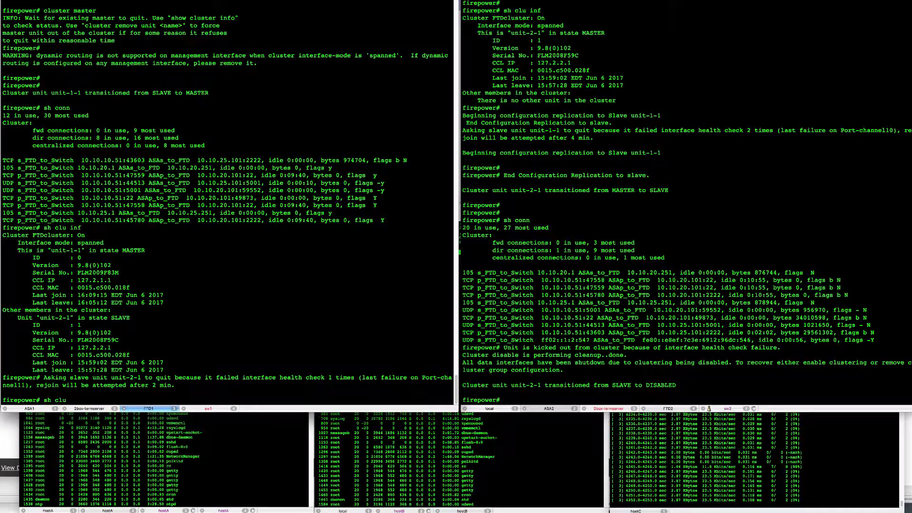
{"action": "type", "text": " inf"}
{"action": "key", "text": "Return"}
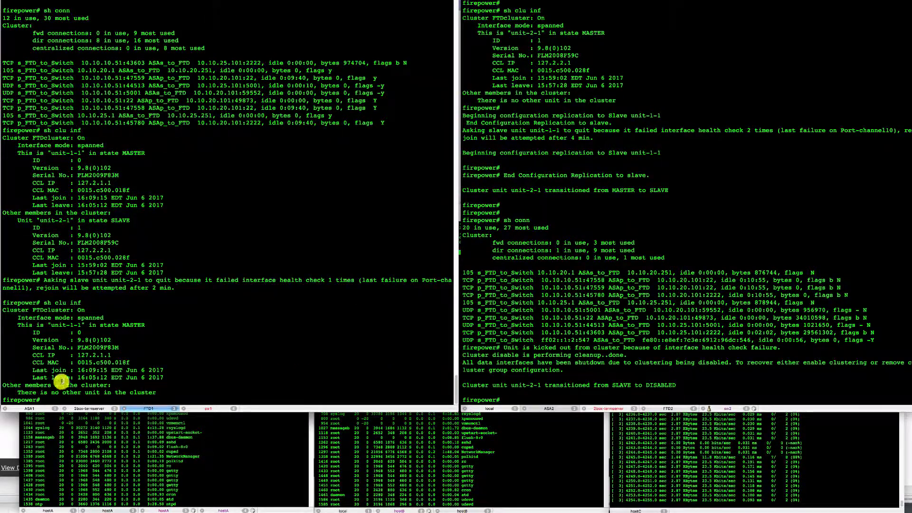
Step: Rerun the failover status command on ASA1
{"action": "left_click", "coordinate": [36, 408]}
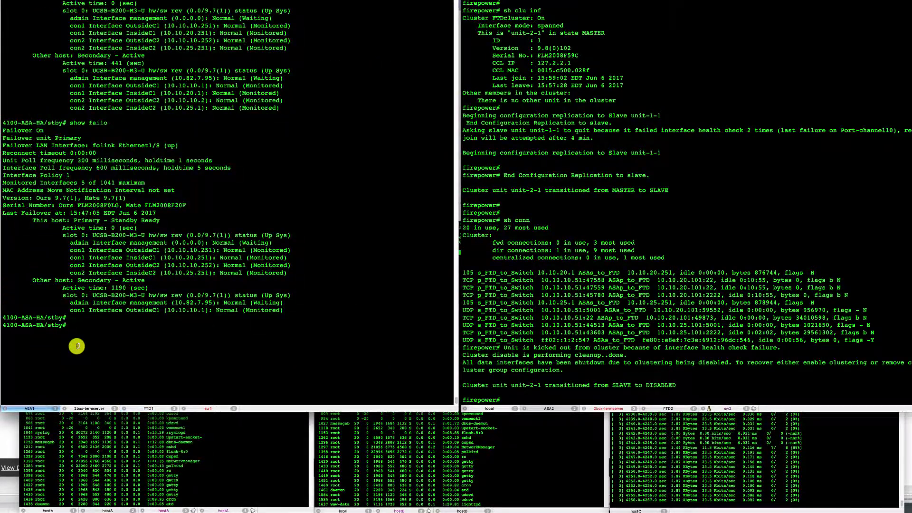
{"action": "key", "text": "Up"}
{"action": "key", "text": "Return"}
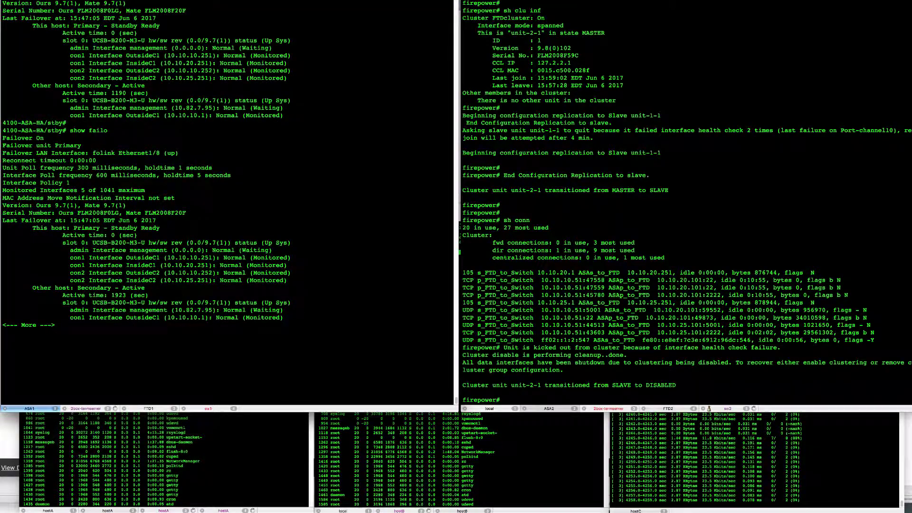
Step: Review hostA's iperf output, highlighting rows 4257–4265 around the switch reload
{"action": "left_click", "coordinate": [153, 444]}
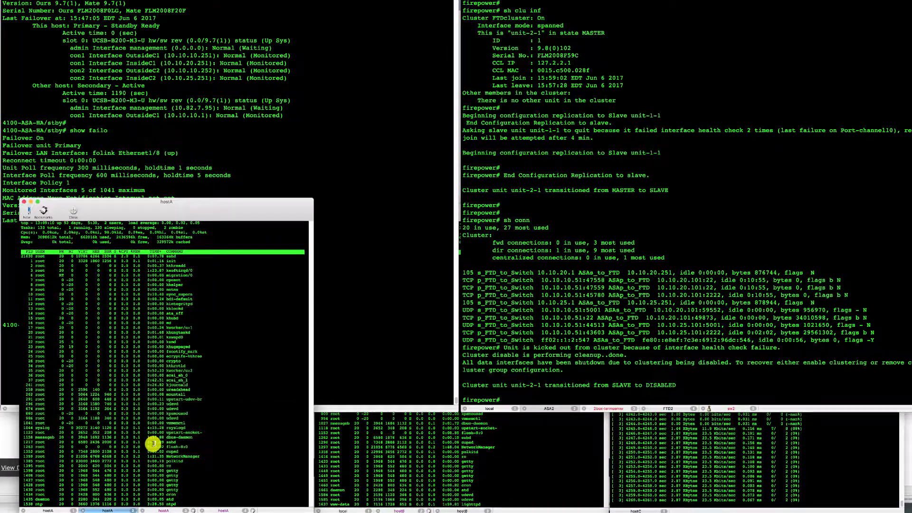
{"action": "left_click", "coordinate": [326, 410]}
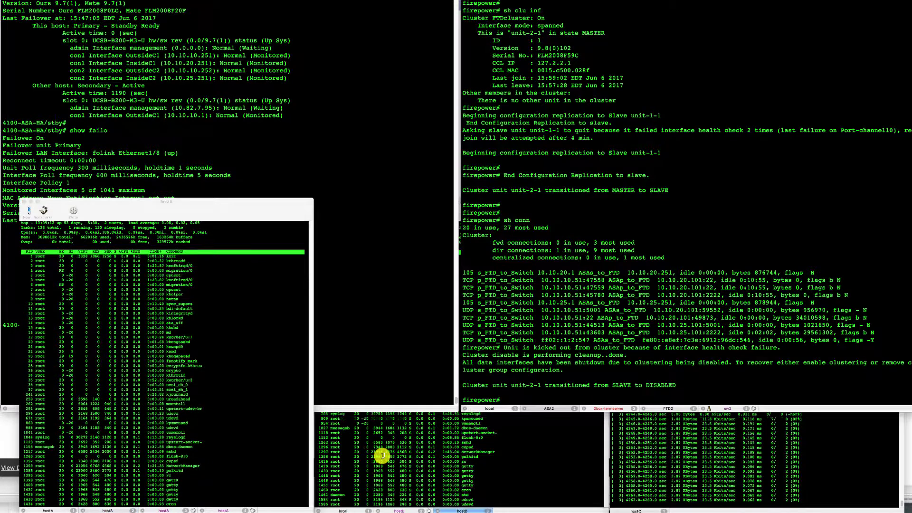
{"action": "left_click", "coordinate": [382, 456]}
{"action": "left_click", "coordinate": [169, 509]}
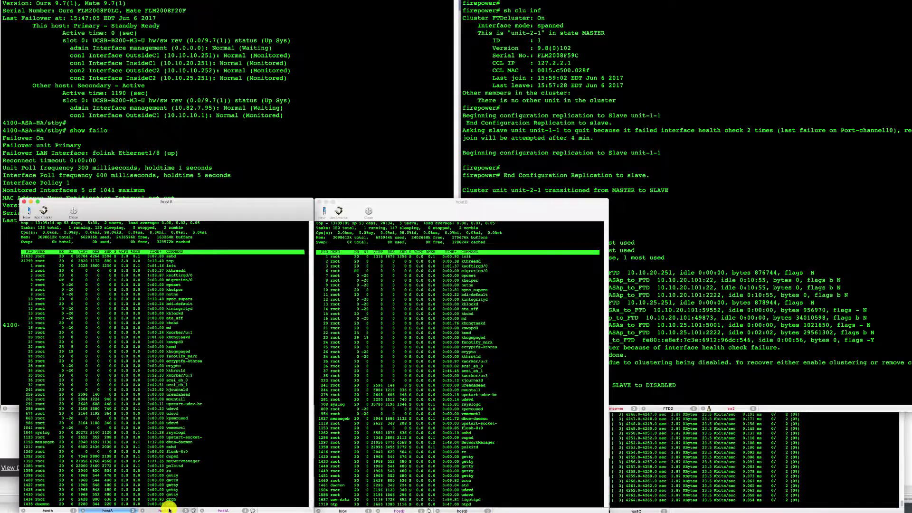
{"action": "left_click", "coordinate": [225, 510]}
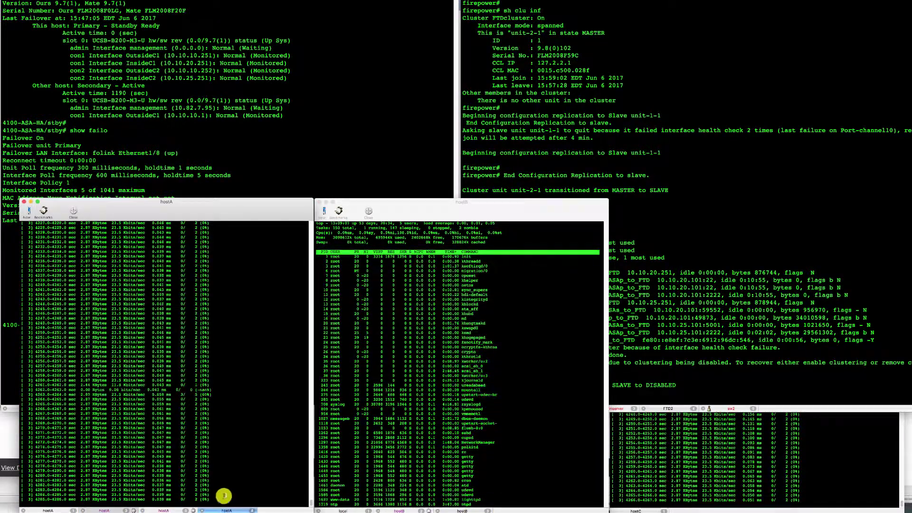
{"action": "left_click_drag", "start_coordinate": [216, 400], "coordinate": [220, 357]}
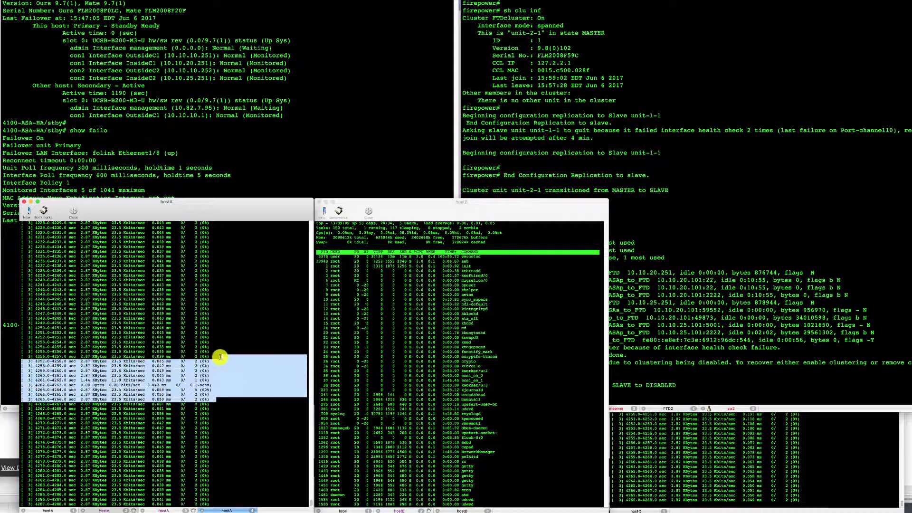
Step: Highlight hostC iperf rows 4235–4249, then bring the firepower and ASA terminals back to front
{"action": "left_click", "coordinate": [448, 434]}
{"action": "left_click", "coordinate": [735, 475]}
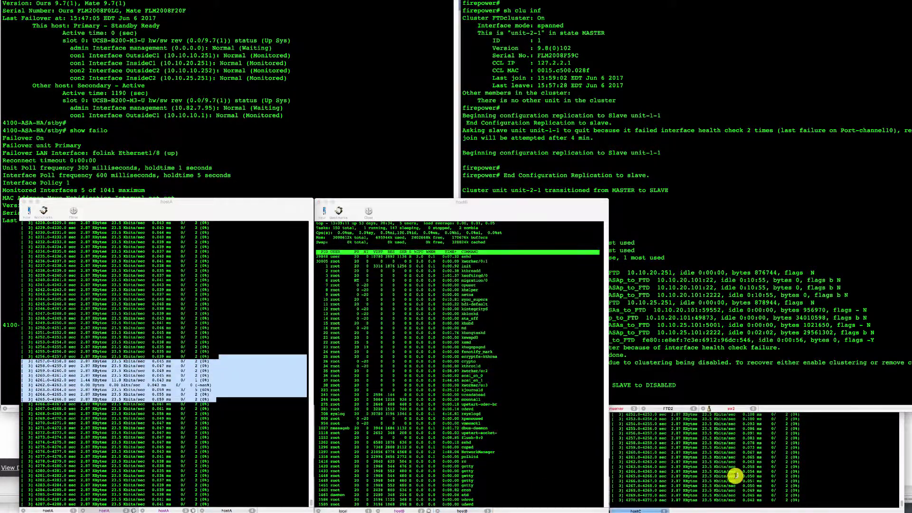
{"action": "left_click_drag", "start_coordinate": [815, 397], "coordinate": [808, 327]}
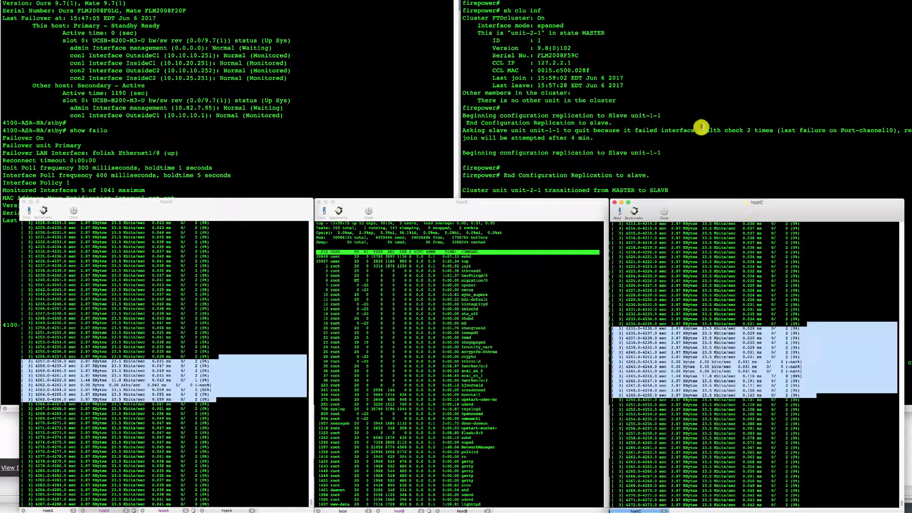
{"action": "left_click", "coordinate": [688, 106]}
{"action": "left_click", "coordinate": [396, 127]}
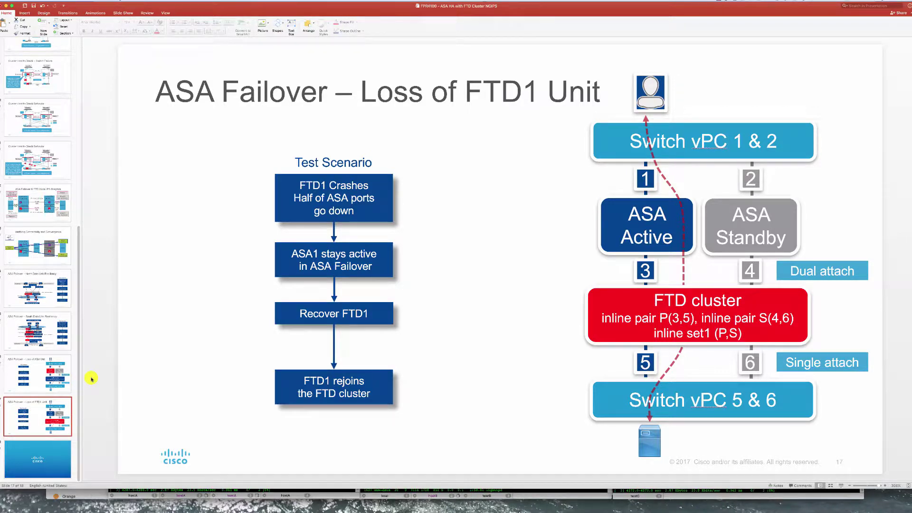
Step: Jump to slide 18, the closing Cisco logo slide at the end of the deck
{"action": "left_click", "coordinate": [56, 460]}
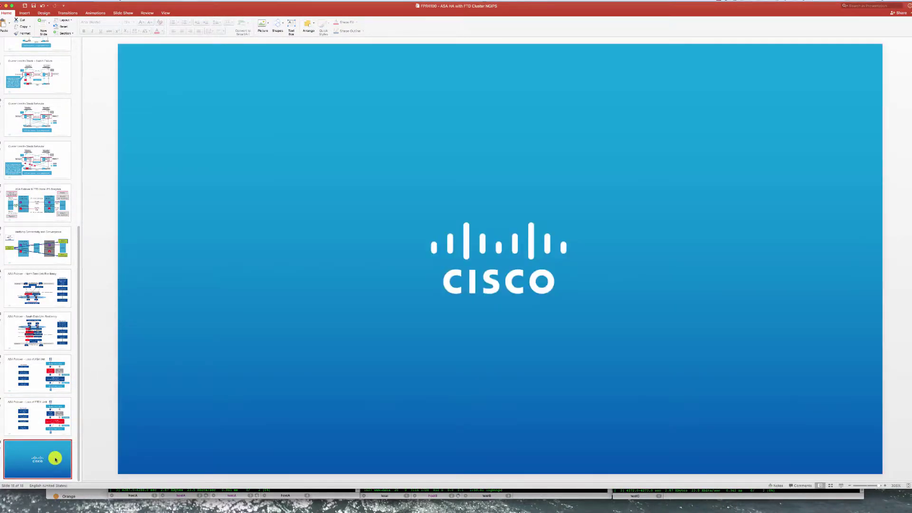